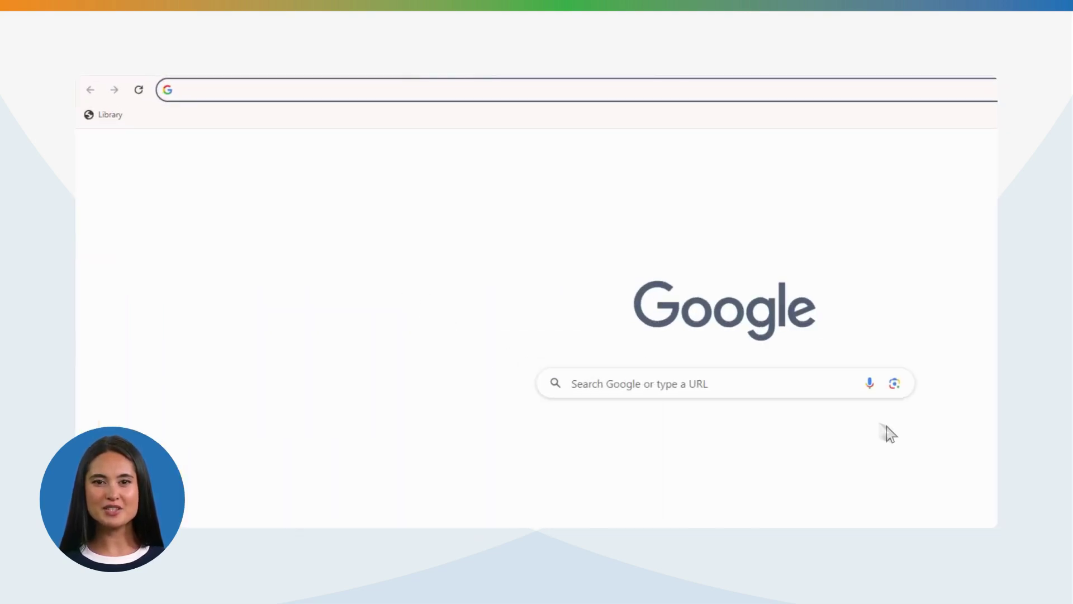
{"action": "type", "text": "www.360training.com"}
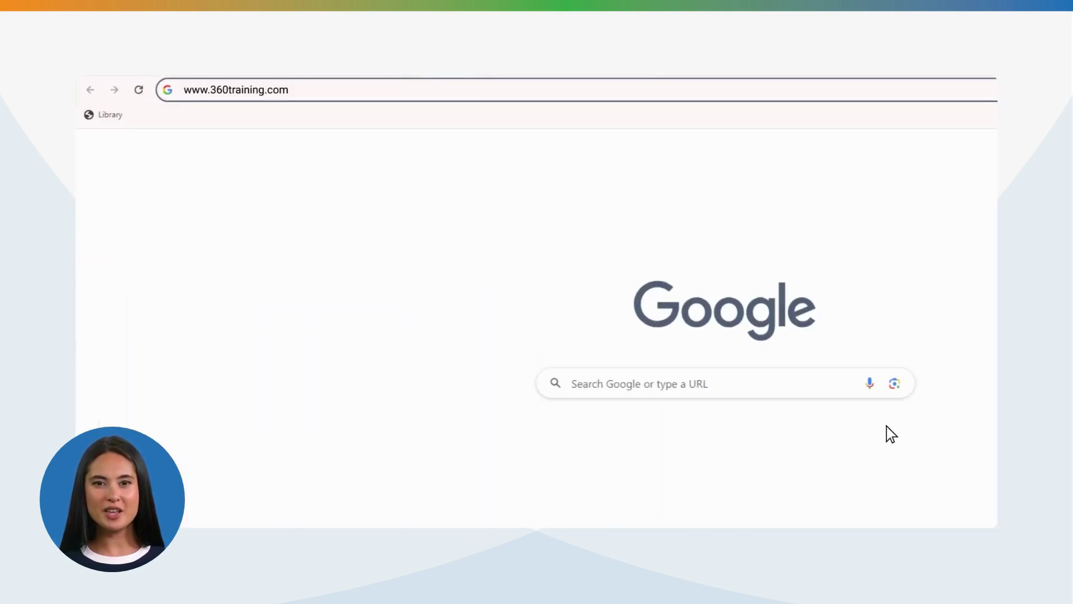
{"action": "key", "text": "Return"}
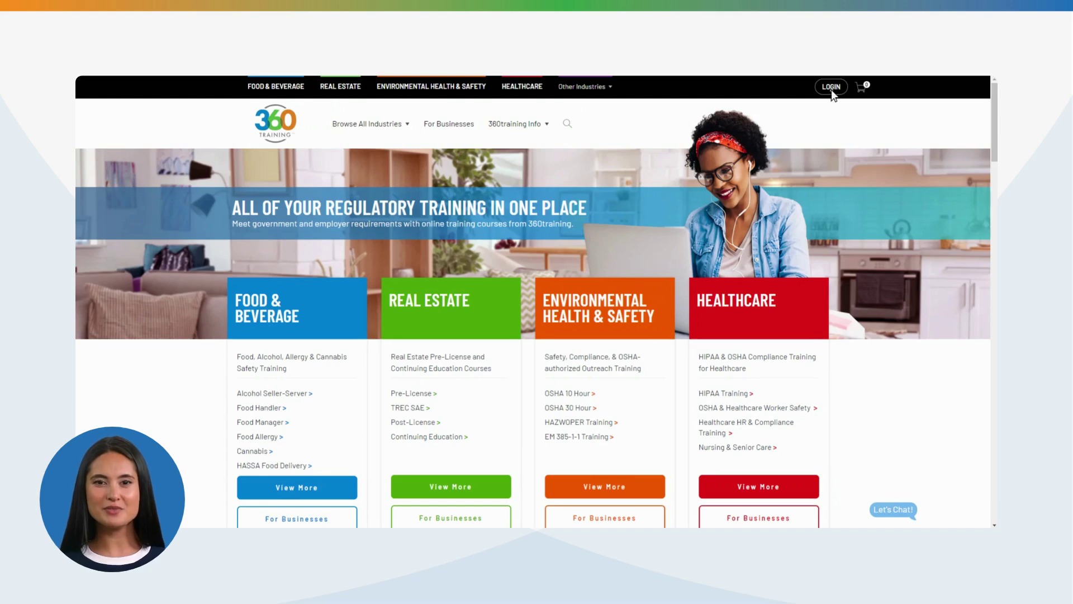
{"action": "left_click", "coordinate": [831, 87]}
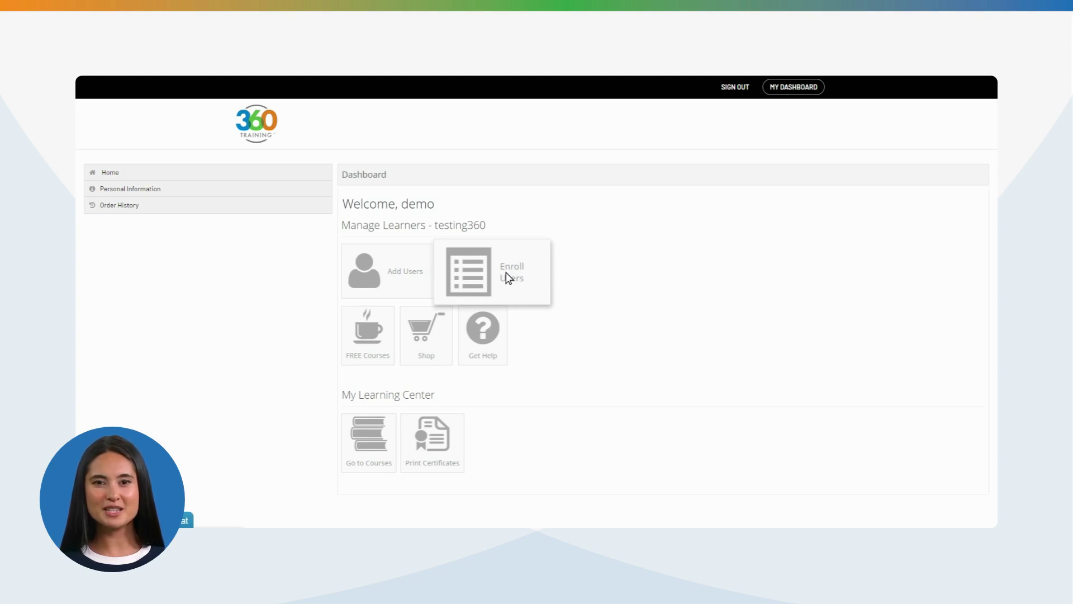
View the FREE Courses listing of 31 search results
{"action": "left_click", "coordinate": [345, 332]}
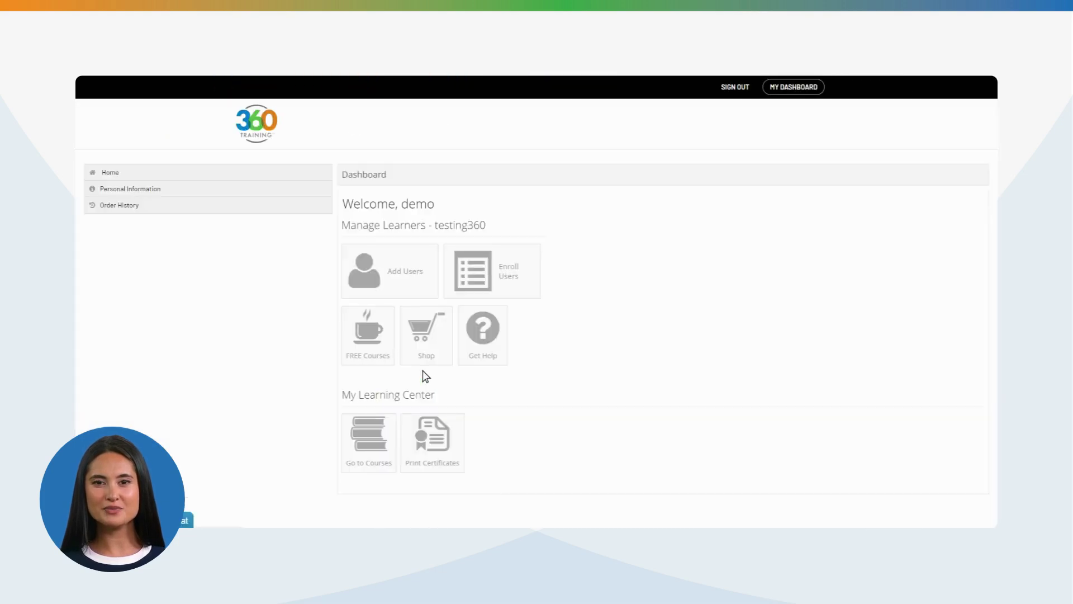
Open the 360training course store from the Shop tile
{"action": "left_click", "coordinate": [421, 343]}
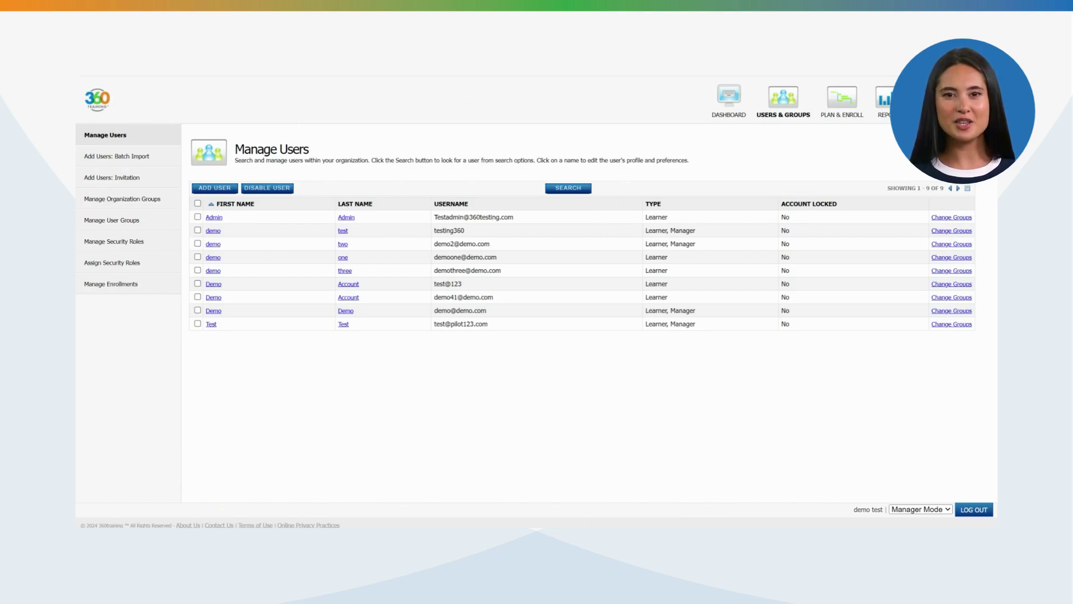
Open the Add New User form from the Manage Users page
{"action": "left_click", "coordinate": [184, 189]}
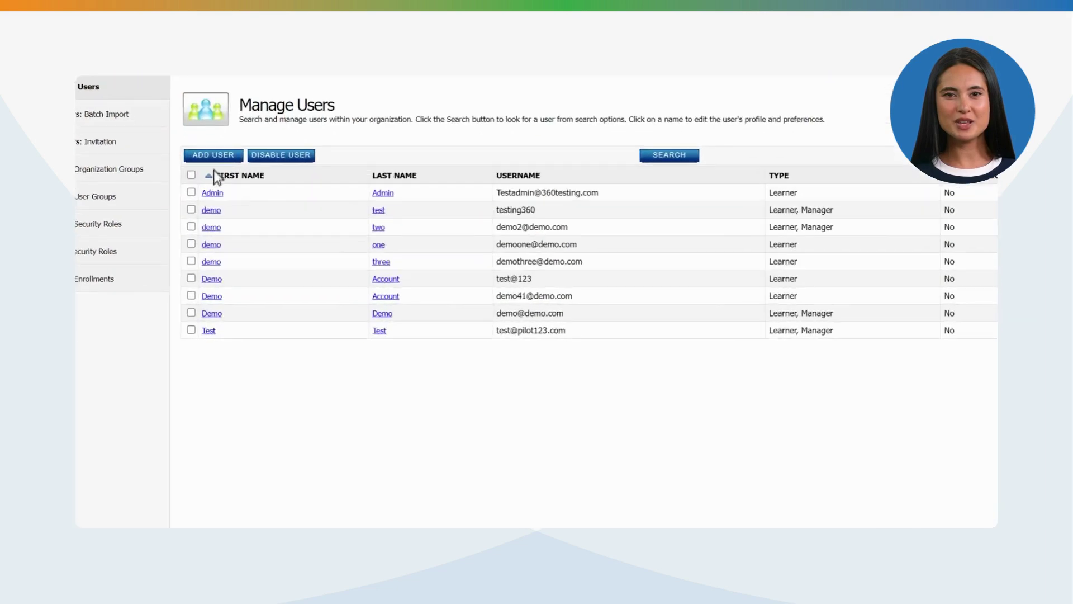
{"action": "left_click", "coordinate": [216, 156]}
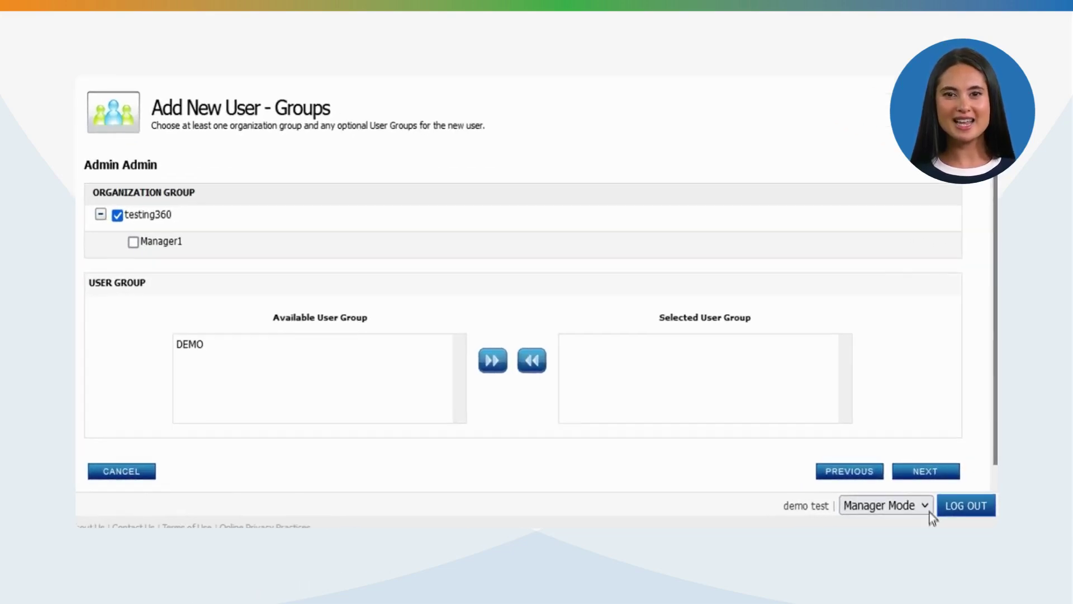
Move past the Groups step and finish creating the new user
{"action": "left_click", "coordinate": [925, 472]}
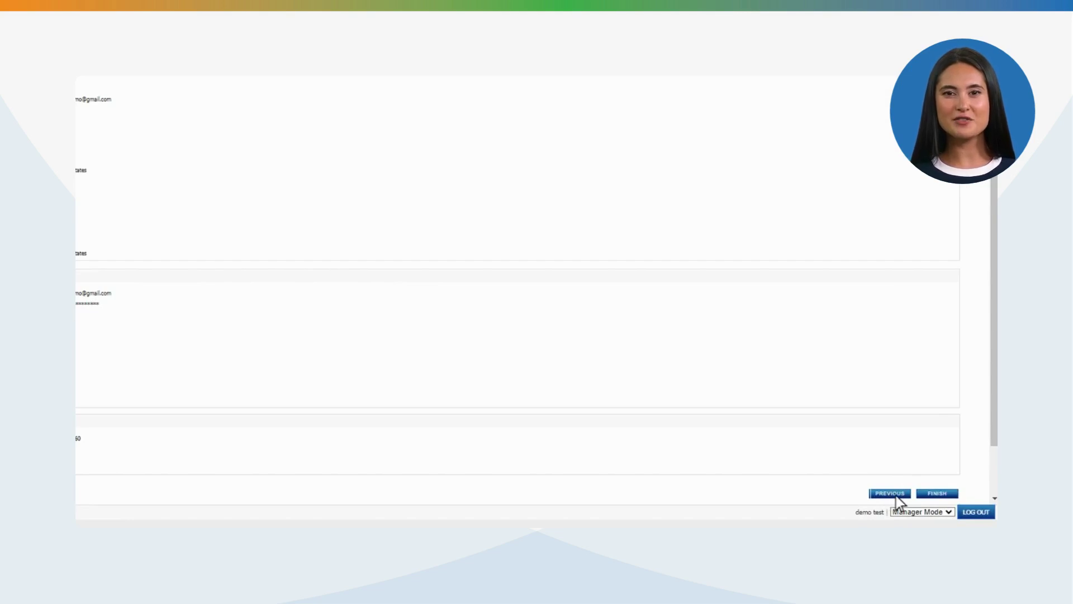
{"action": "left_click", "coordinate": [938, 493]}
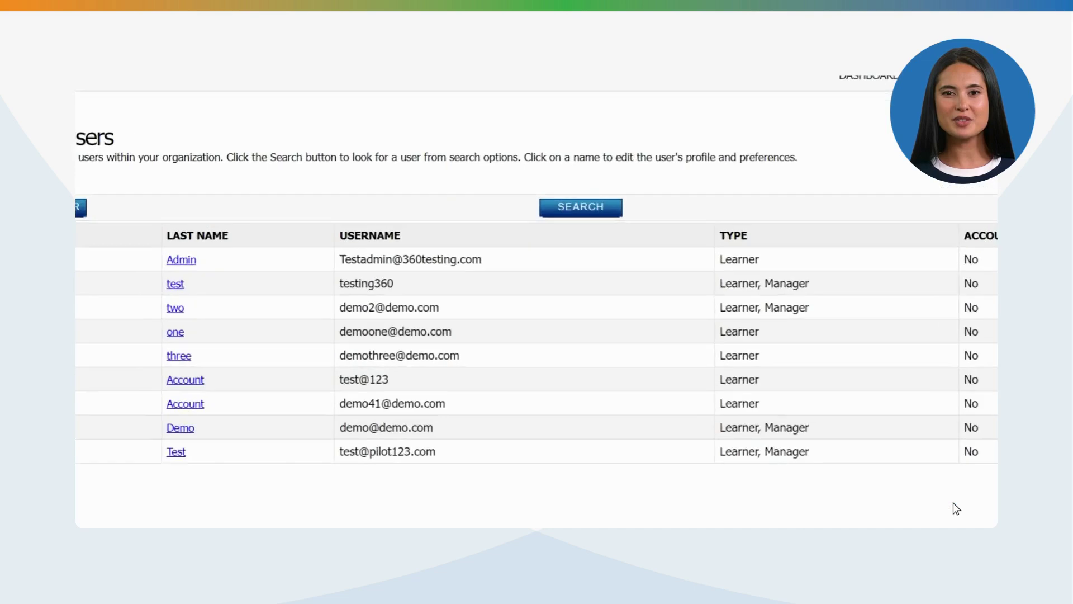
Open Search Users and list extra filter fields like Last Login Date and Role Type
{"action": "left_click", "coordinate": [582, 213]}
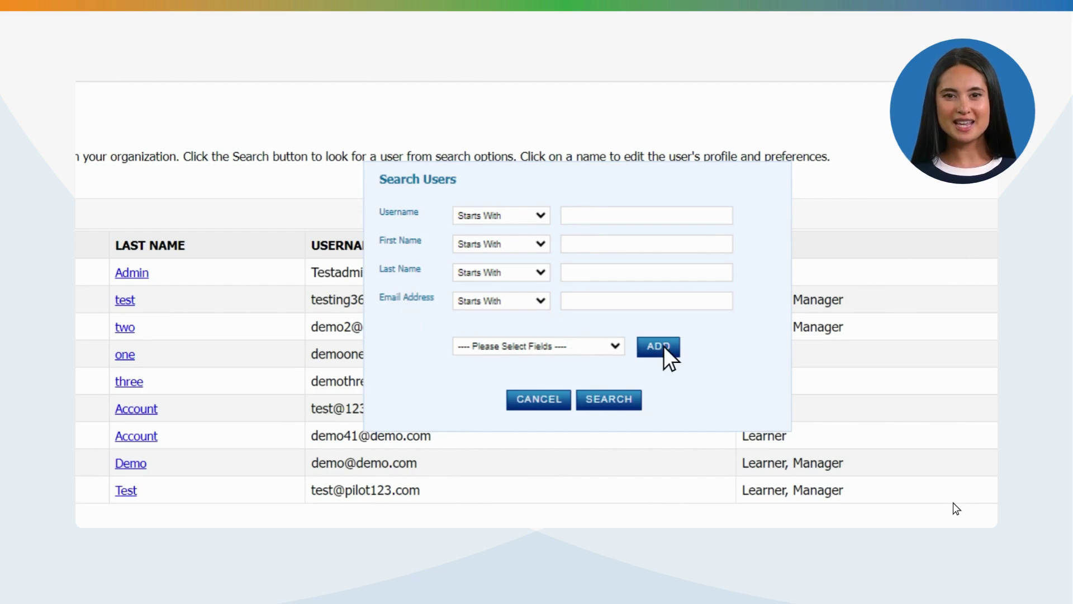
{"action": "left_click", "coordinate": [615, 346]}
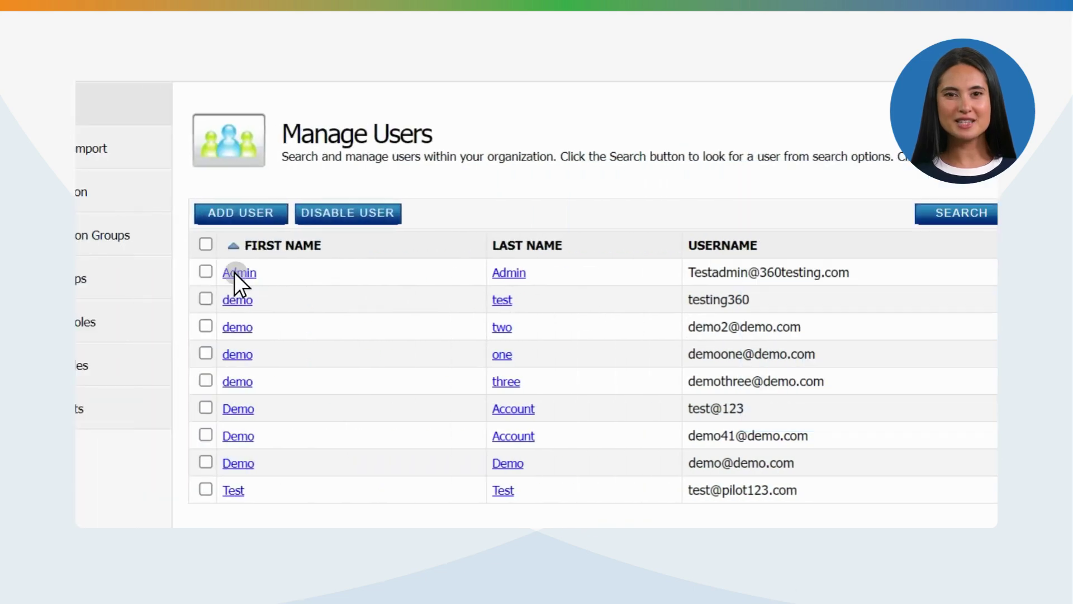
Open the Admin user's profile from the Manage Users table
{"action": "left_click", "coordinate": [236, 273]}
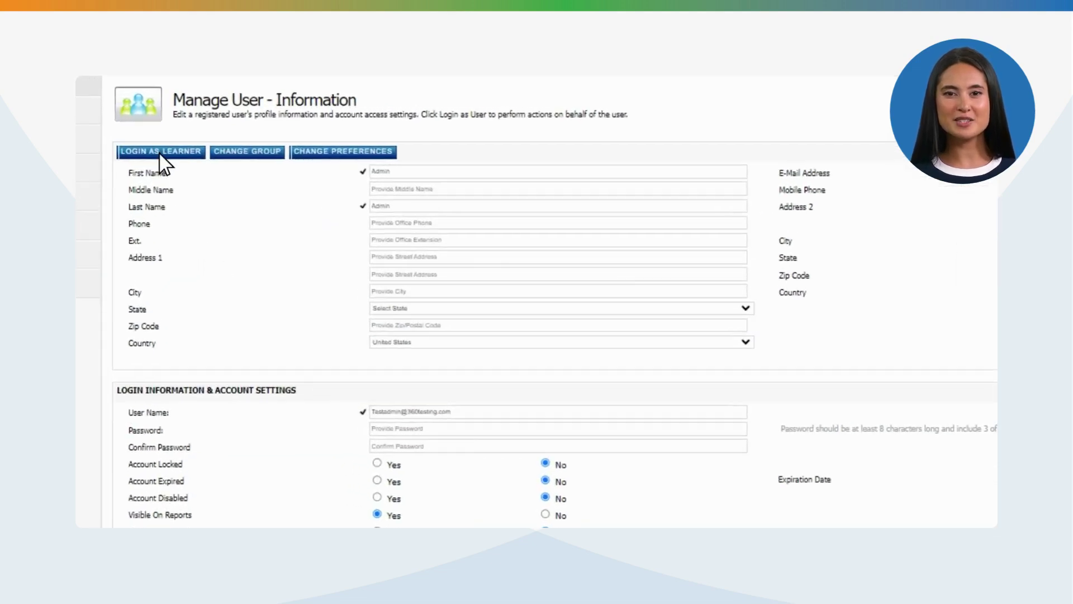
{"action": "left_click", "coordinate": [160, 152]}
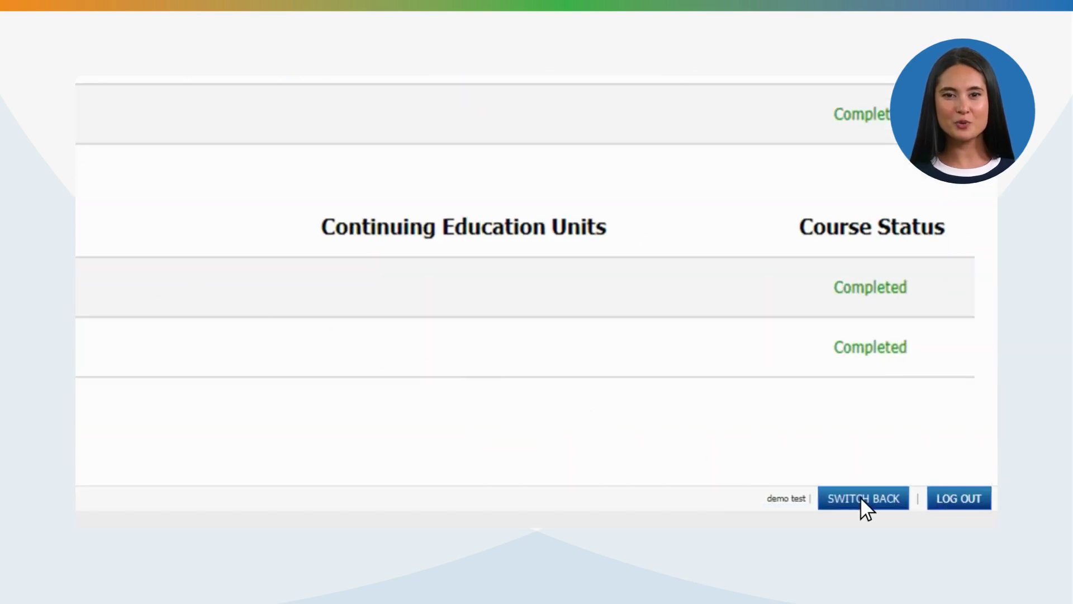
{"action": "left_click", "coordinate": [862, 498]}
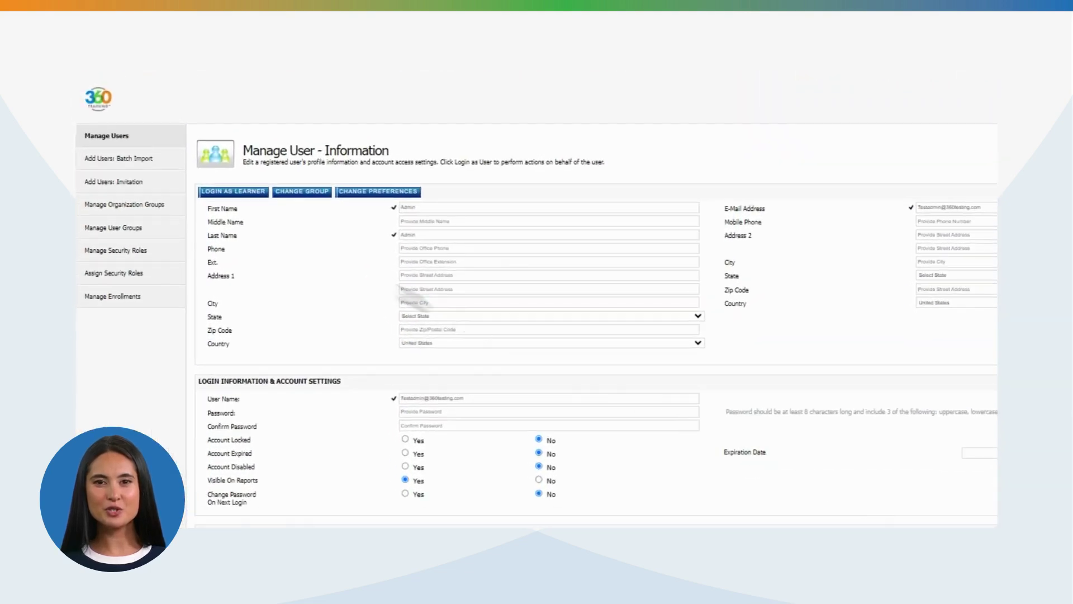
Go to Add Users: Batch Import and open the sample import file template
{"action": "left_click", "coordinate": [124, 159]}
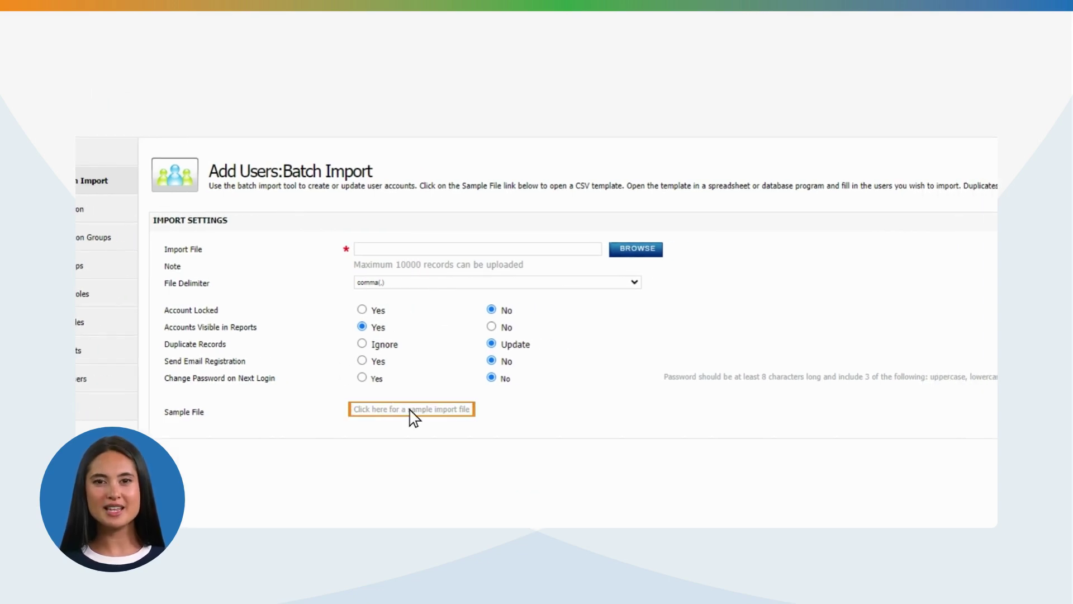
{"action": "left_click", "coordinate": [412, 411]}
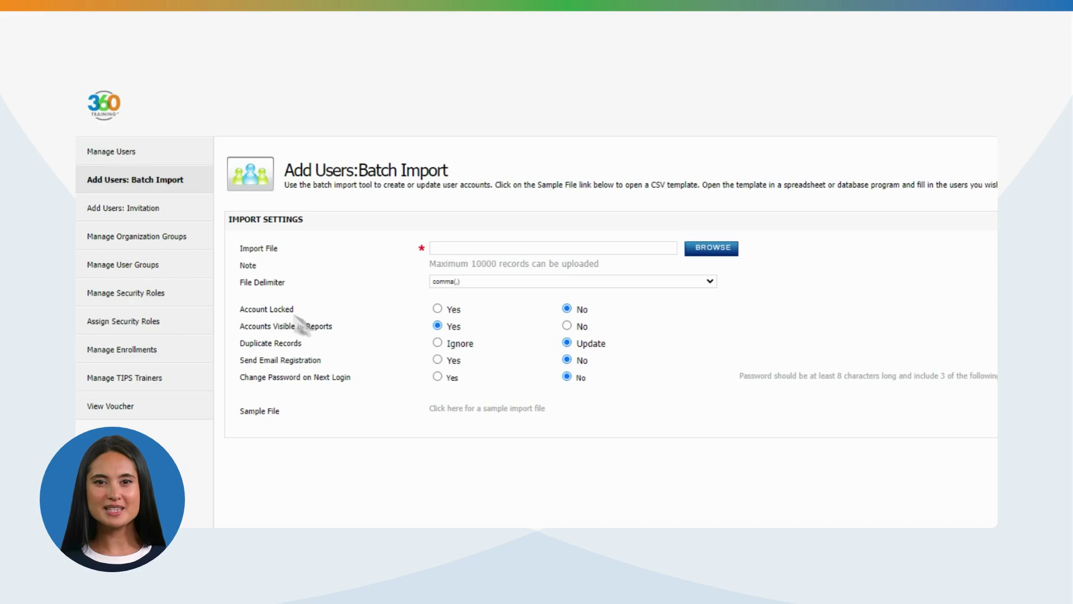
View the five organization groups and their user counts on Manage Organization Groups
{"action": "left_click", "coordinate": [136, 239]}
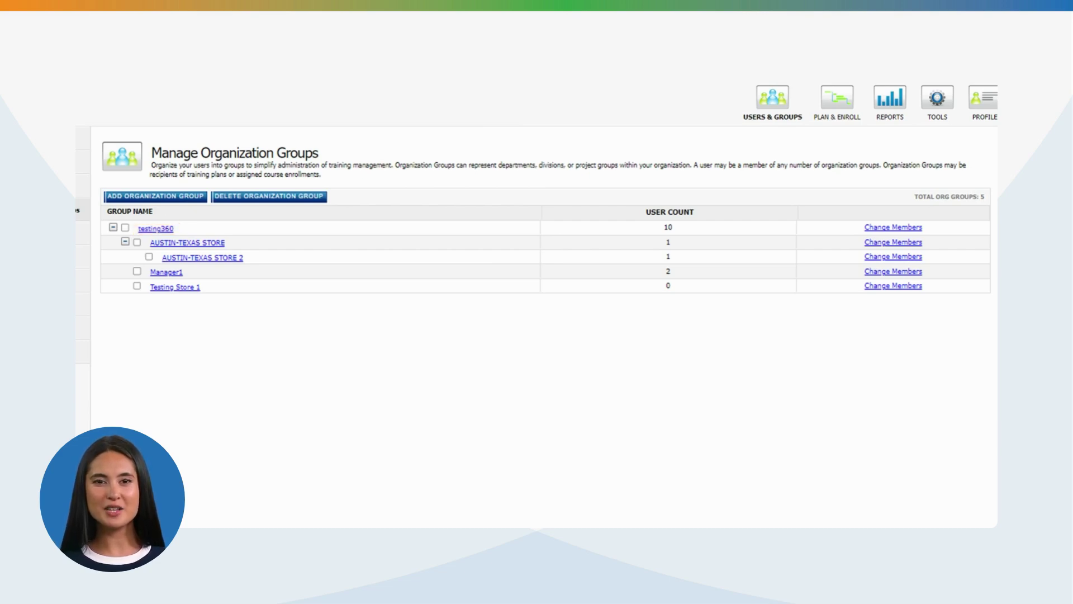
{"action": "left_click", "coordinate": [894, 228]}
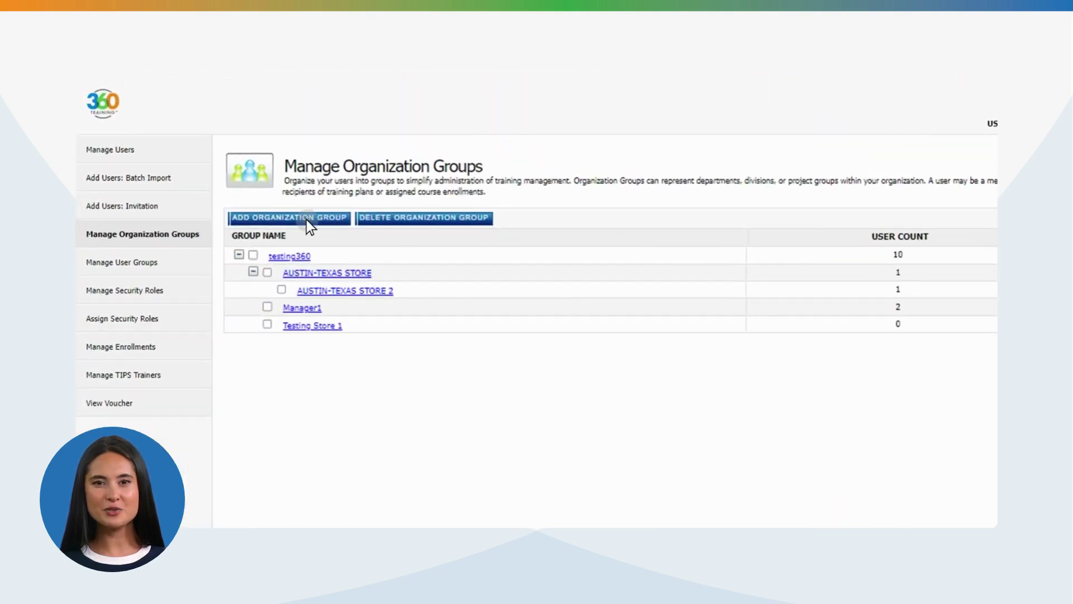
Create organization group 'Testing Store 1' with testing360 as its parent
{"action": "left_click", "coordinate": [307, 220]}
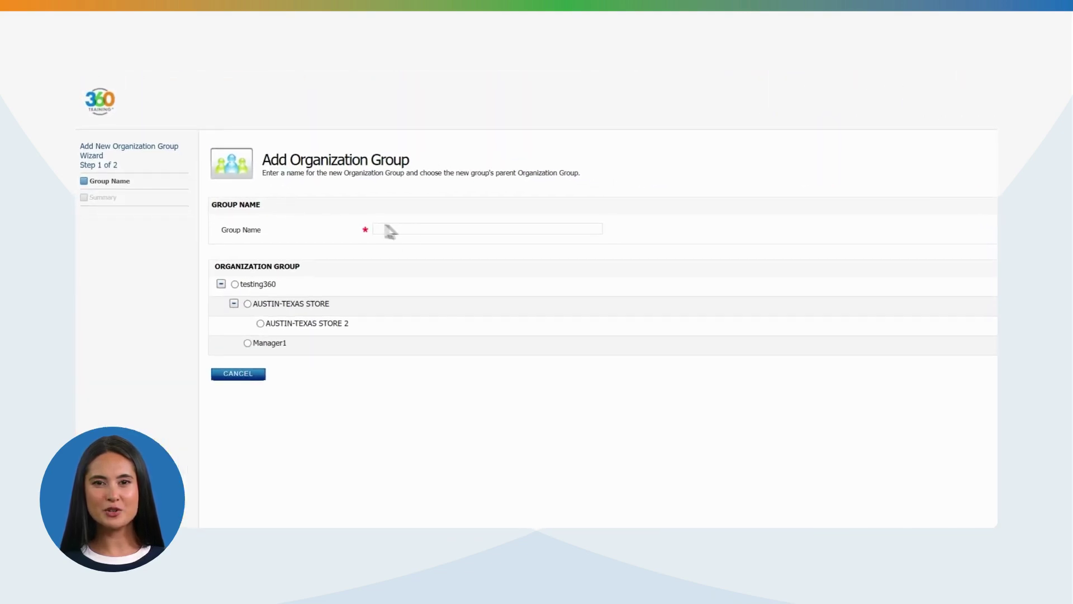
{"action": "type", "text": "Testing Store 1"}
{"action": "left_click", "coordinate": [234, 285]}
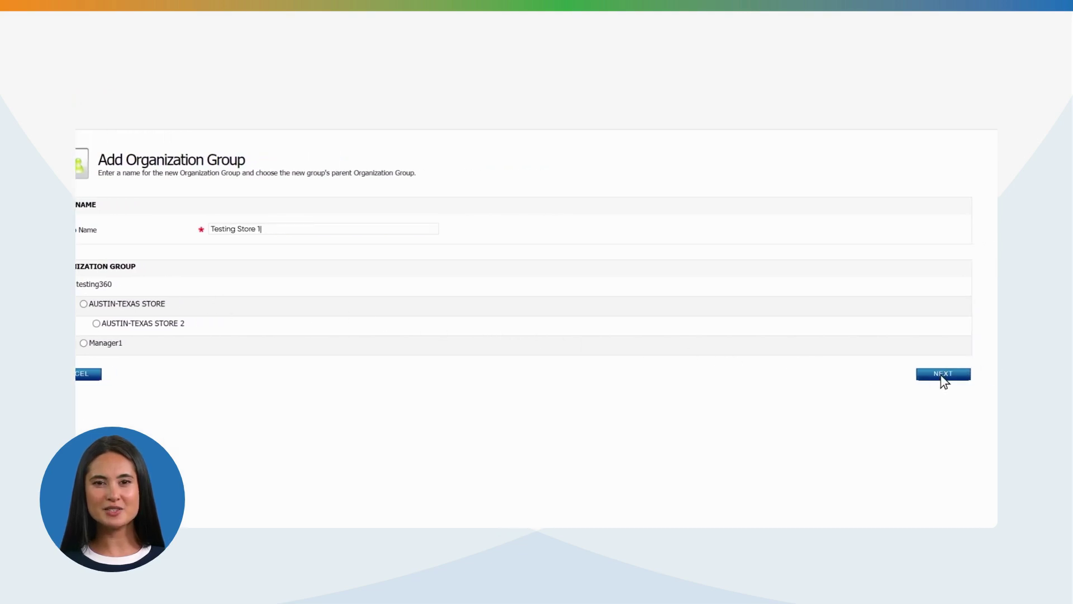
{"action": "left_click", "coordinate": [943, 374]}
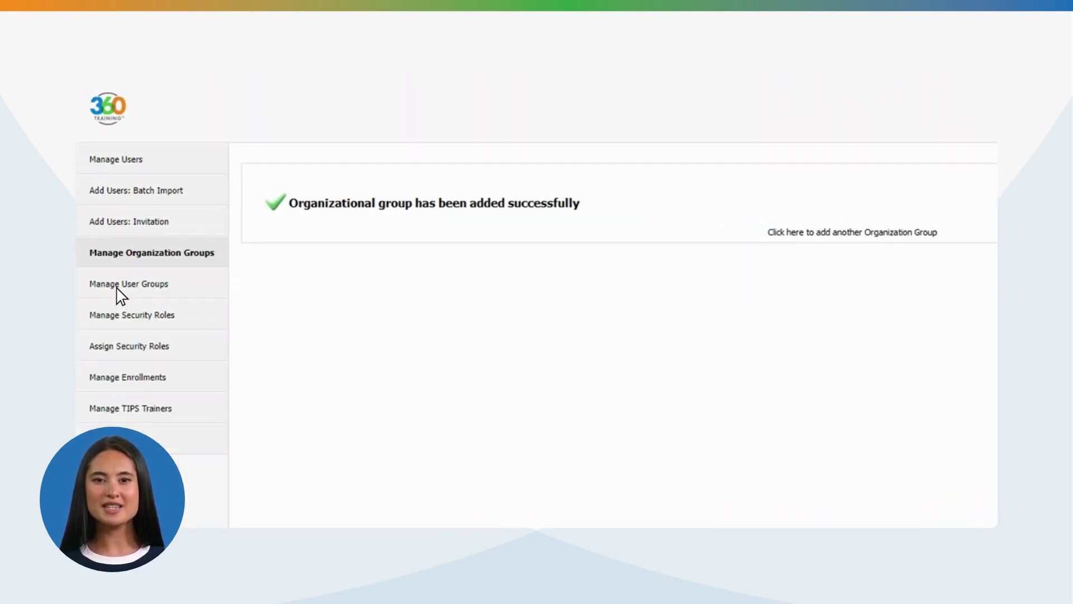
Open Manage User Groups to see the DEMO group and its 5 users
{"action": "left_click", "coordinate": [126, 284]}
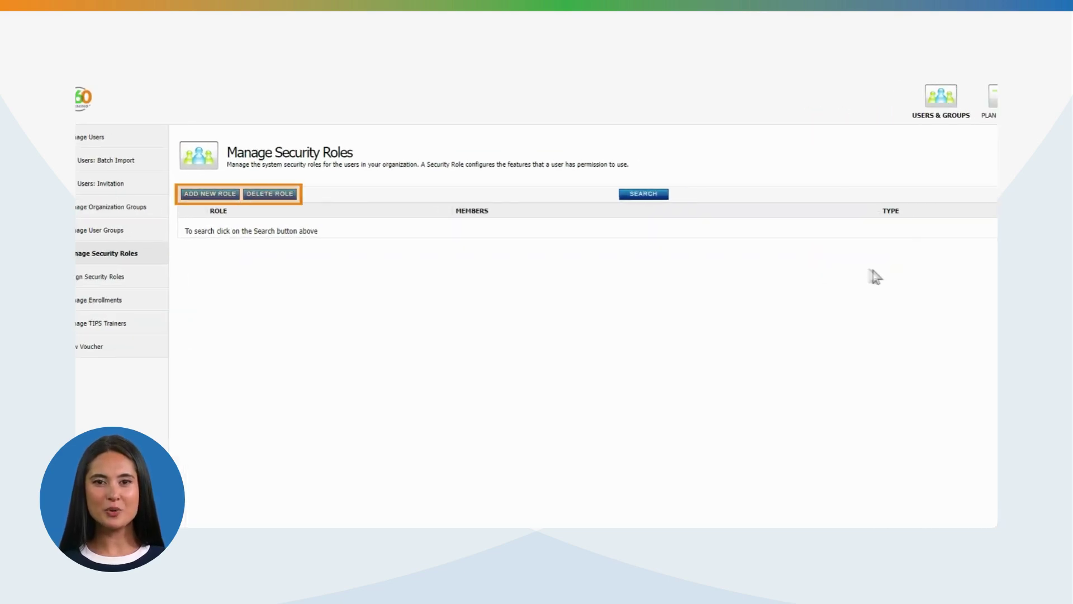
List all security roles with a blank search and view Manager Limited Role's permissions
{"action": "left_click", "coordinate": [662, 194]}
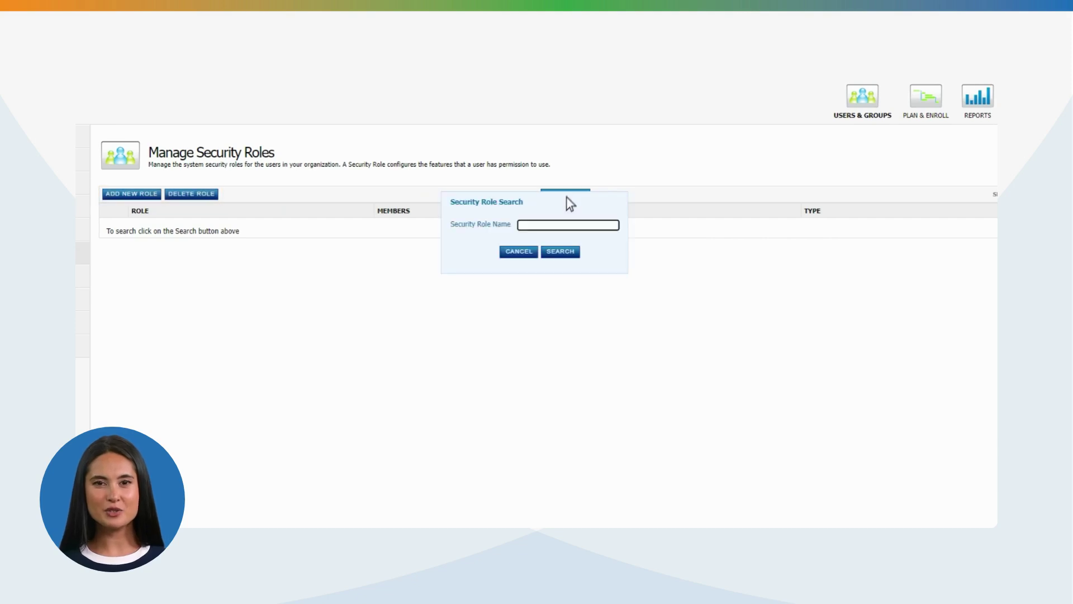
{"action": "left_click", "coordinate": [553, 252]}
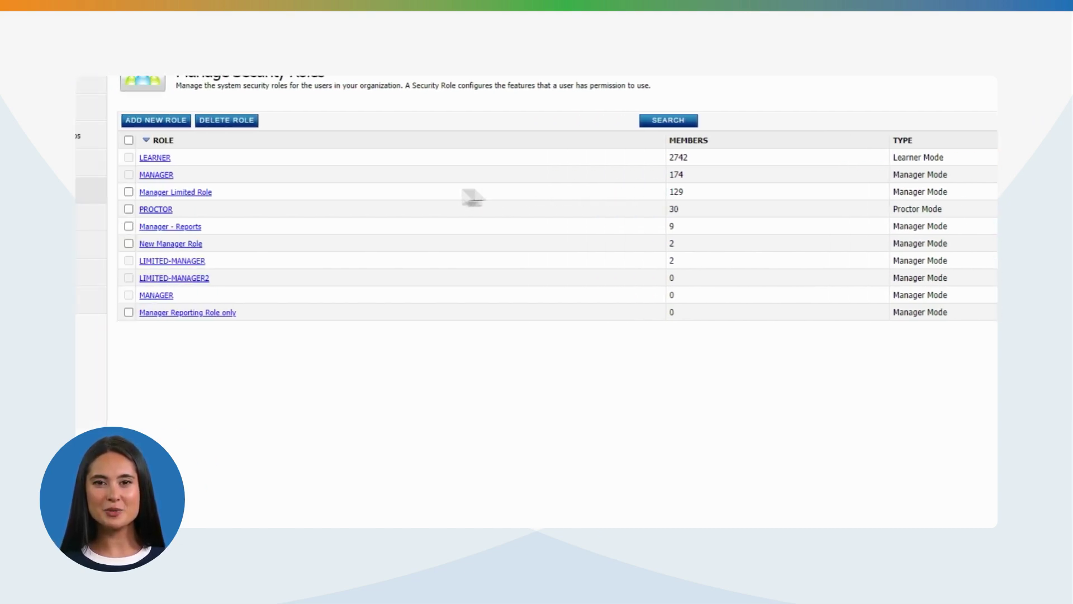
{"action": "left_click", "coordinate": [175, 191]}
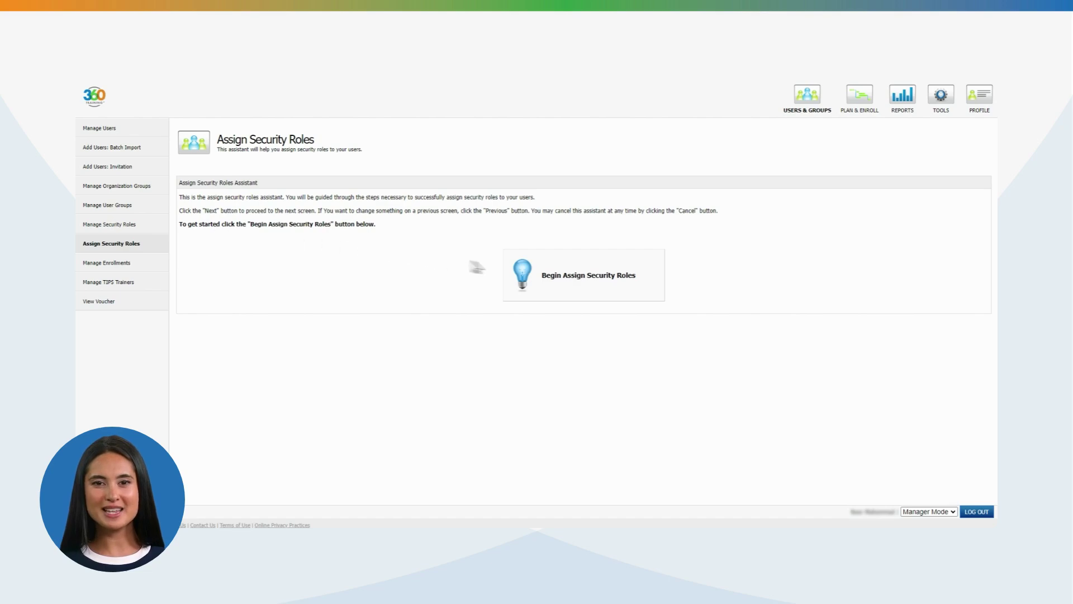
Start the Assign Security Roles assistant, choose MANAGER, and pick a demo user to receive it
{"action": "left_click", "coordinate": [585, 277]}
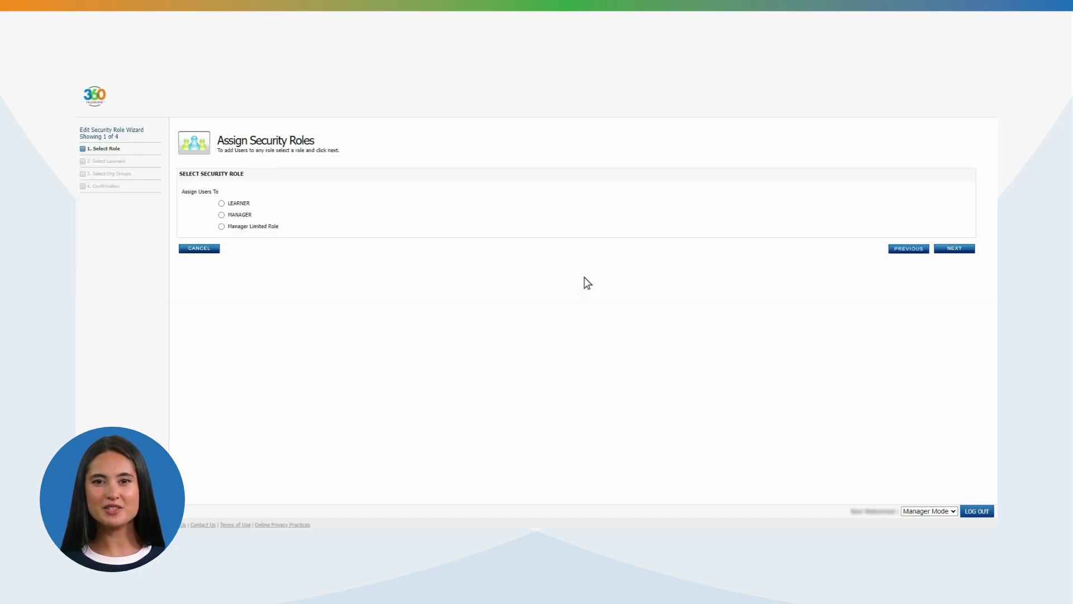
{"action": "left_click", "coordinate": [254, 244]}
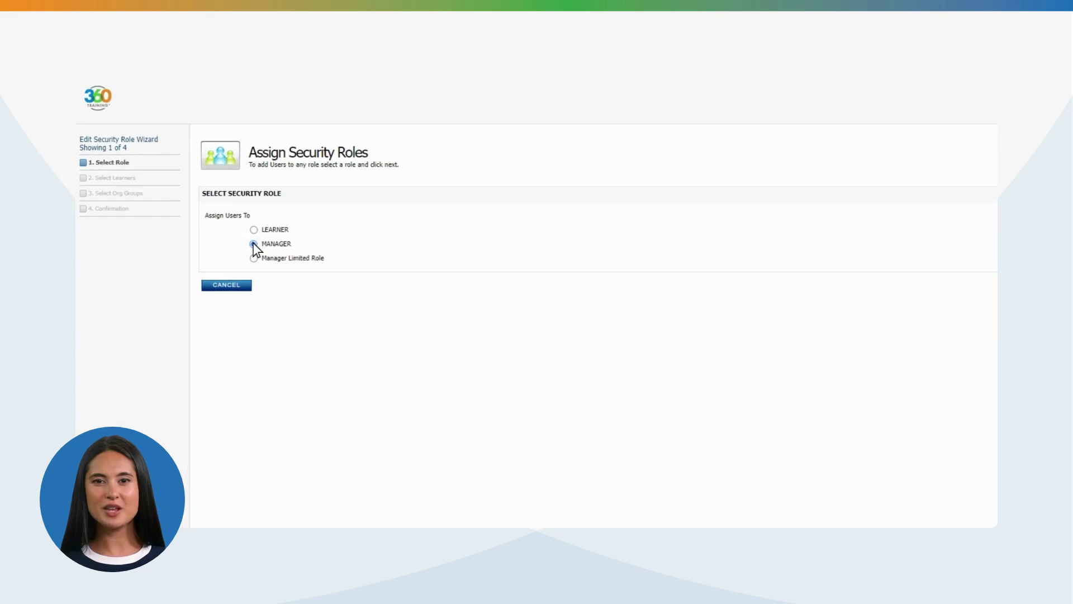
{"action": "left_click", "coordinate": [951, 284]}
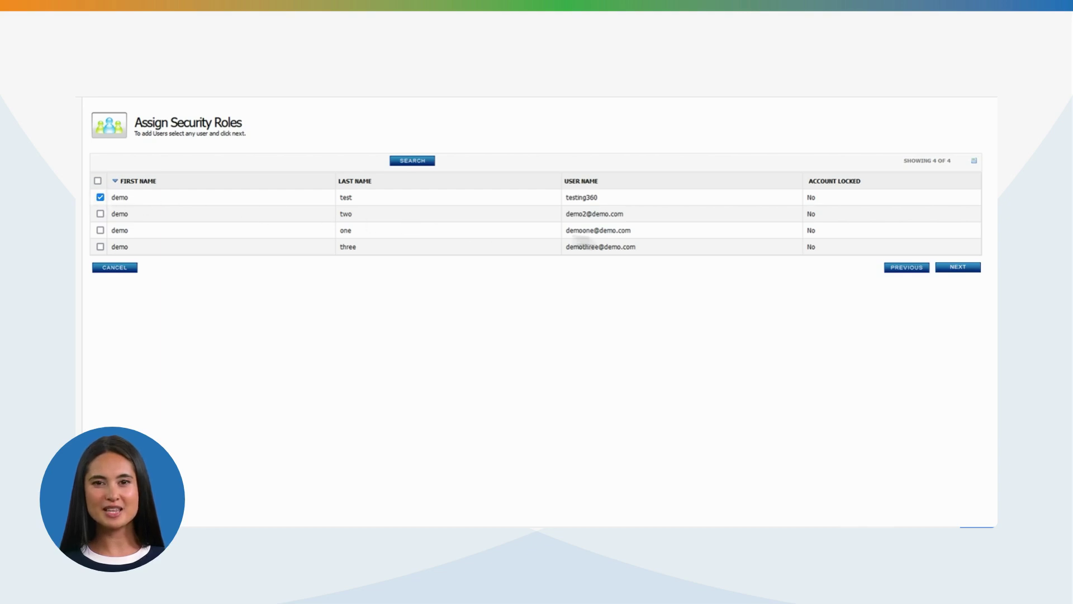
{"action": "left_click", "coordinate": [958, 267]}
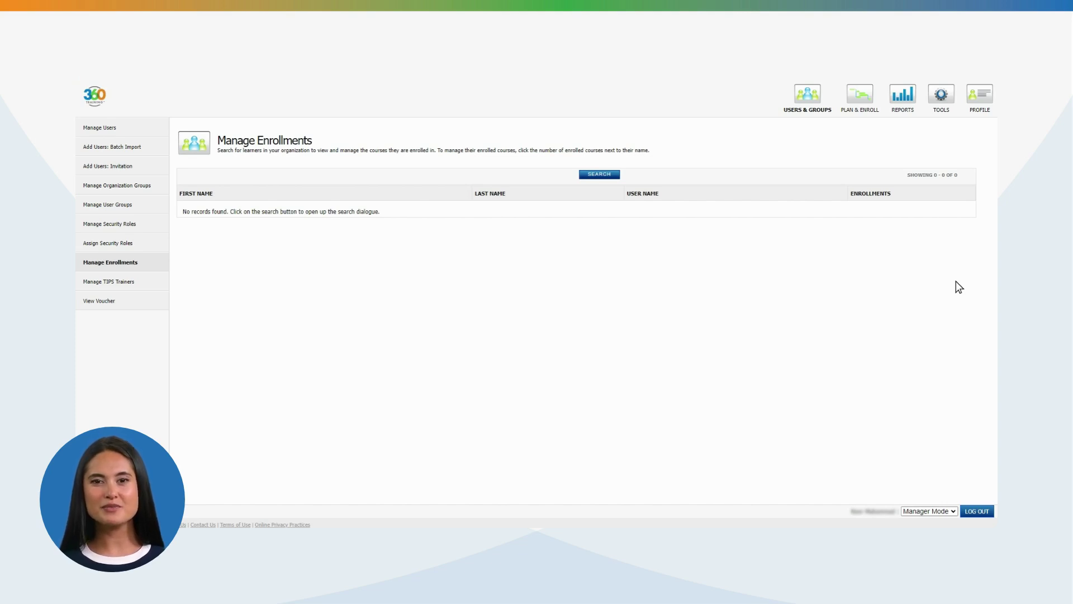
Run a blank learner search on Manage Enrollments to list all demo learners
{"action": "left_click", "coordinate": [595, 175]}
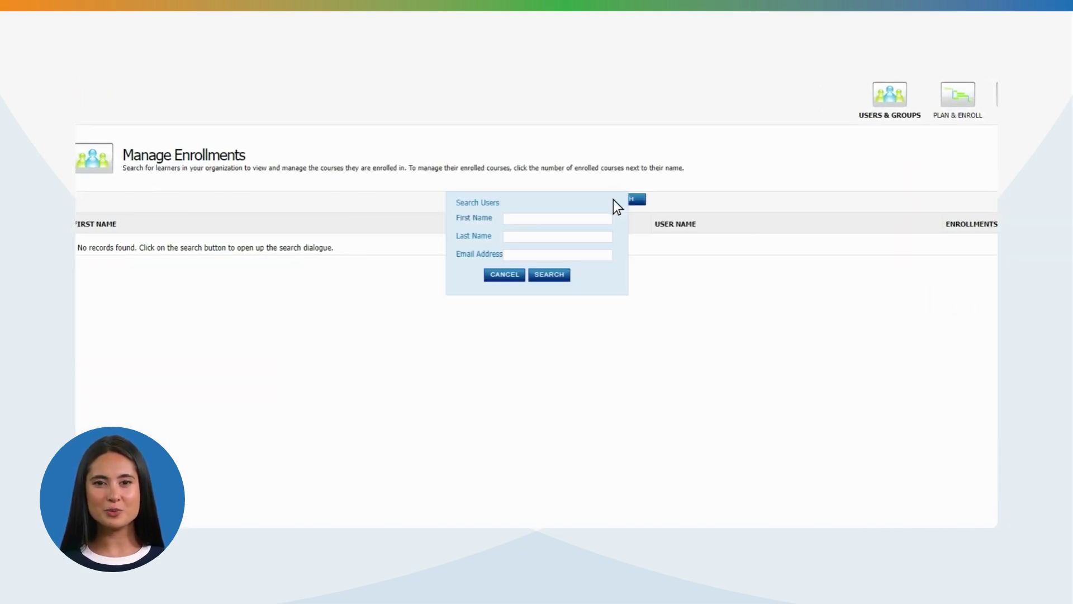
{"action": "left_click", "coordinate": [546, 276]}
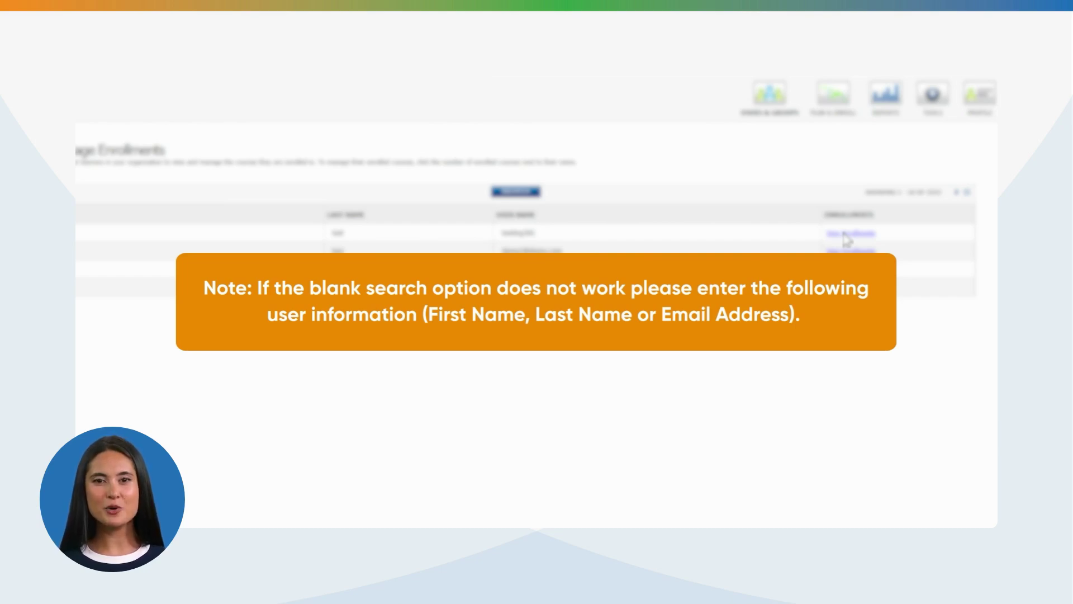
View the enrollments of the first demo learner
{"action": "left_click", "coordinate": [847, 241]}
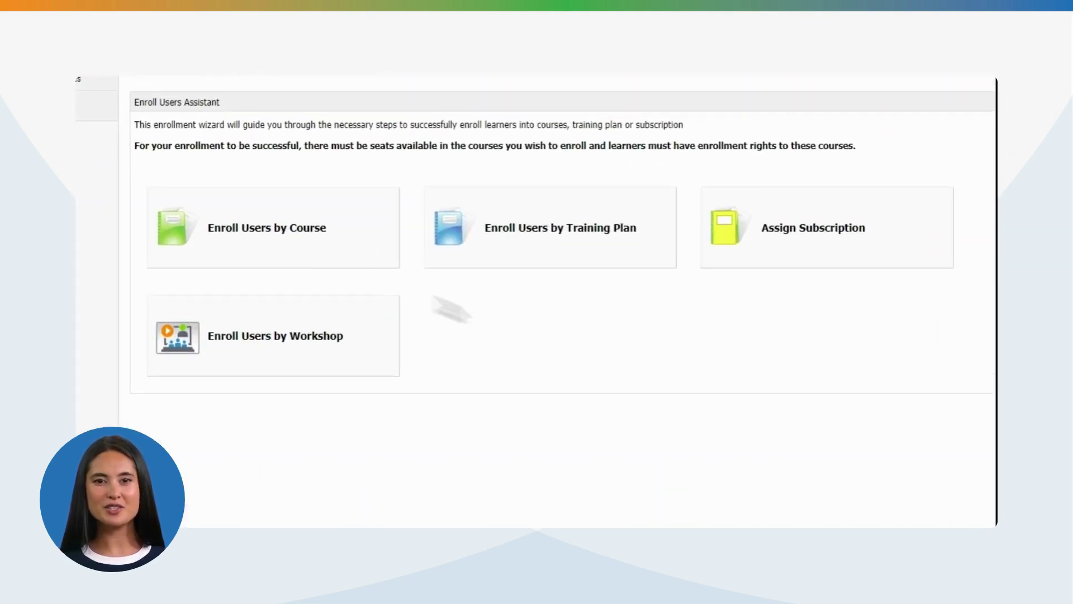
Start enrolling users by course, choosing to select individual users as recipients
{"action": "left_click", "coordinate": [265, 240]}
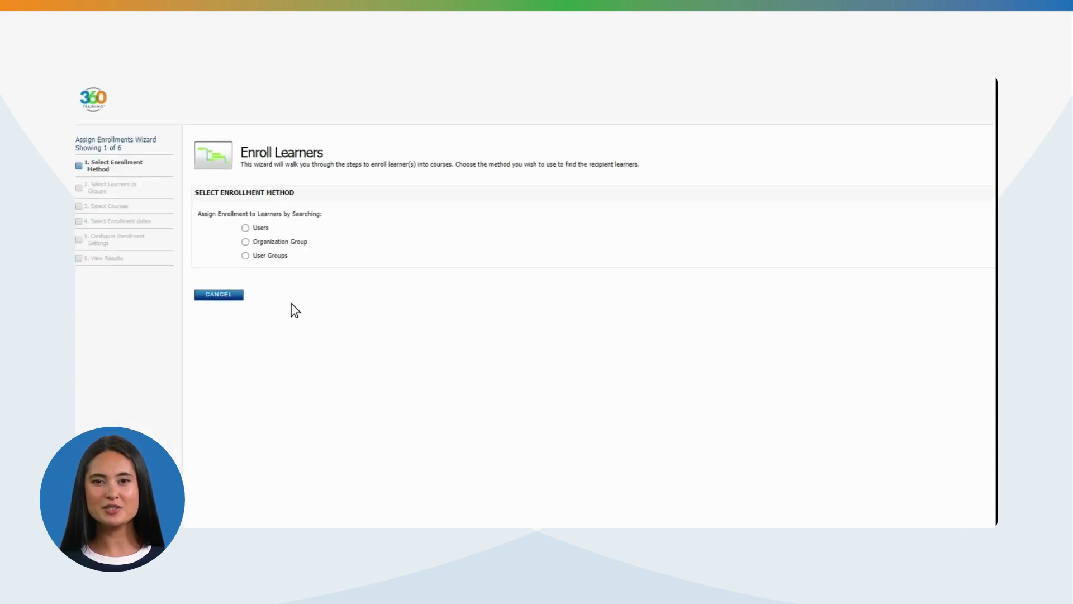
{"action": "left_click", "coordinate": [245, 227]}
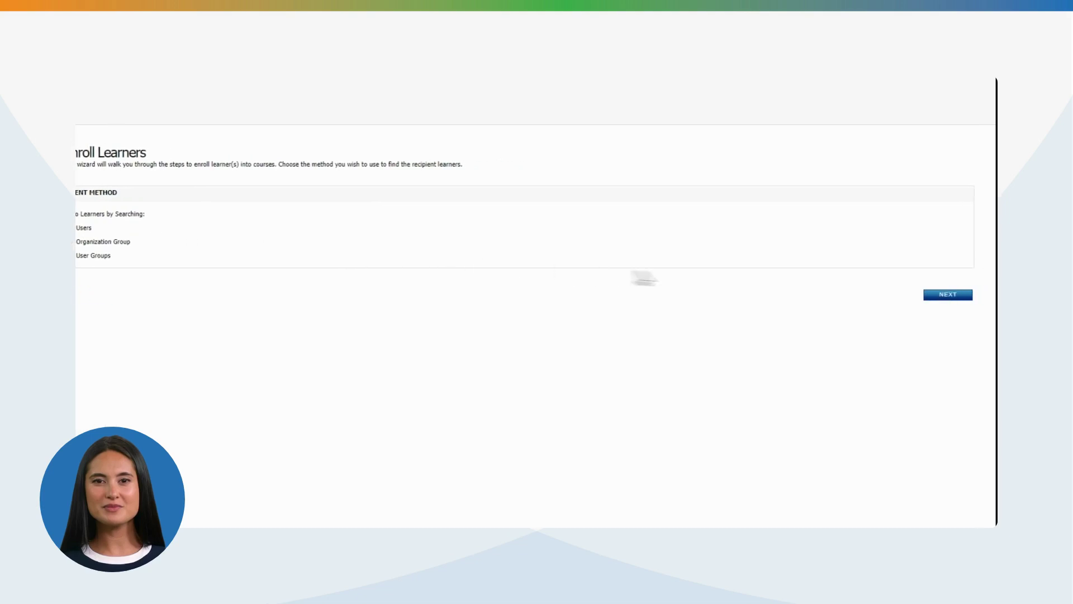
{"action": "left_click", "coordinate": [947, 295]}
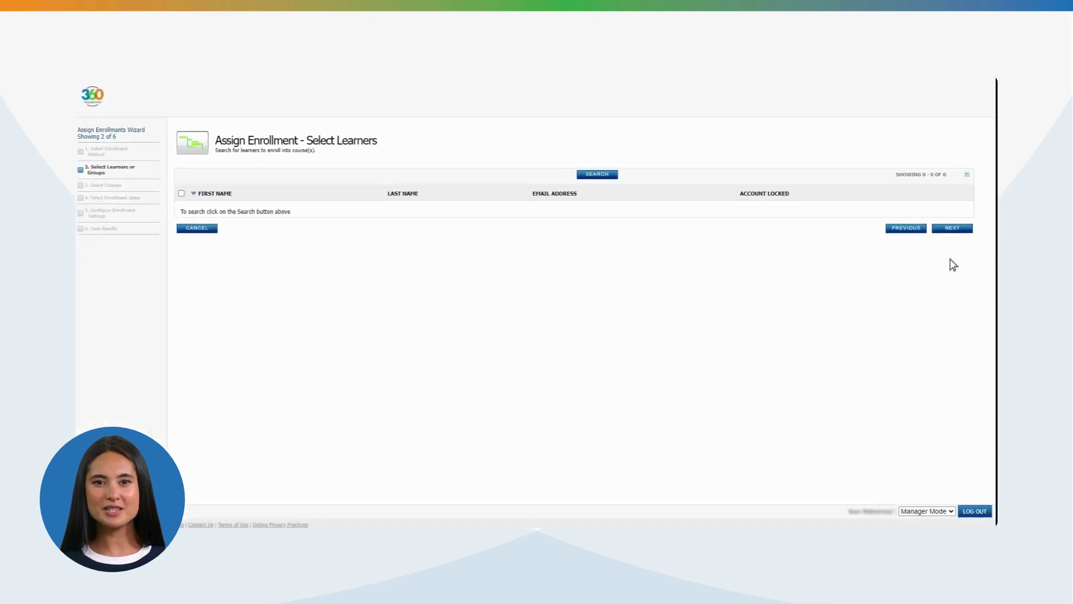
Clear the learner's name from the search and run a blank search listing 8 learners
{"action": "left_click", "coordinate": [596, 175]}
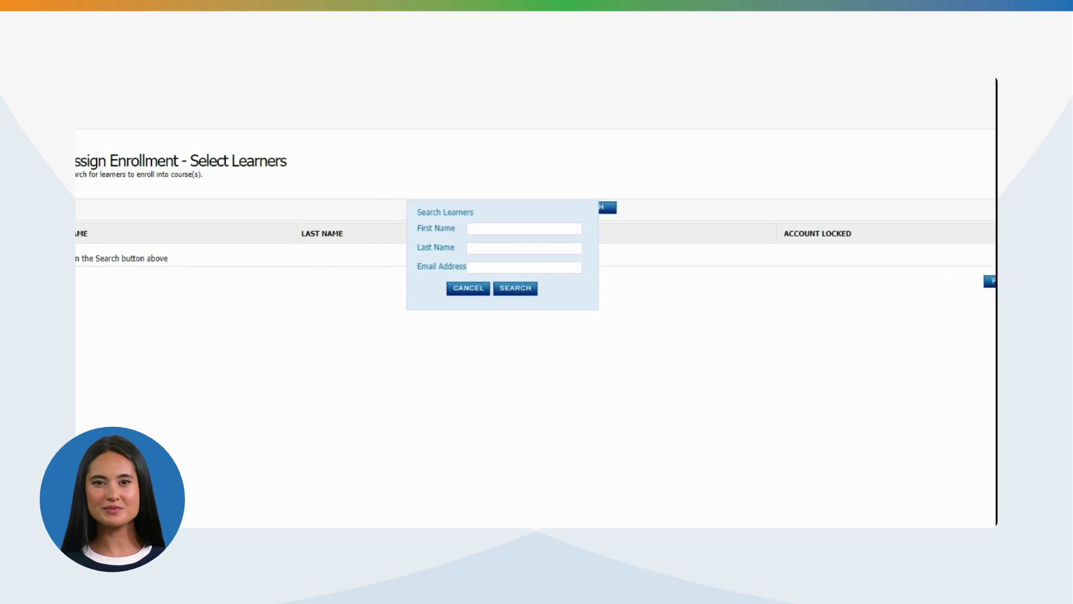
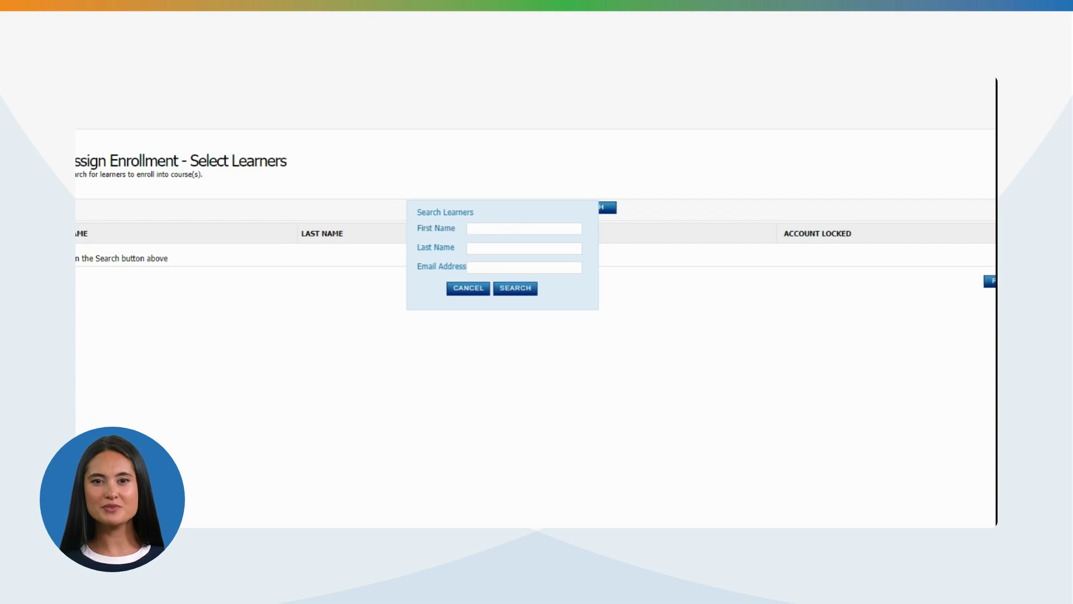
{"action": "left_click", "coordinate": [510, 289]}
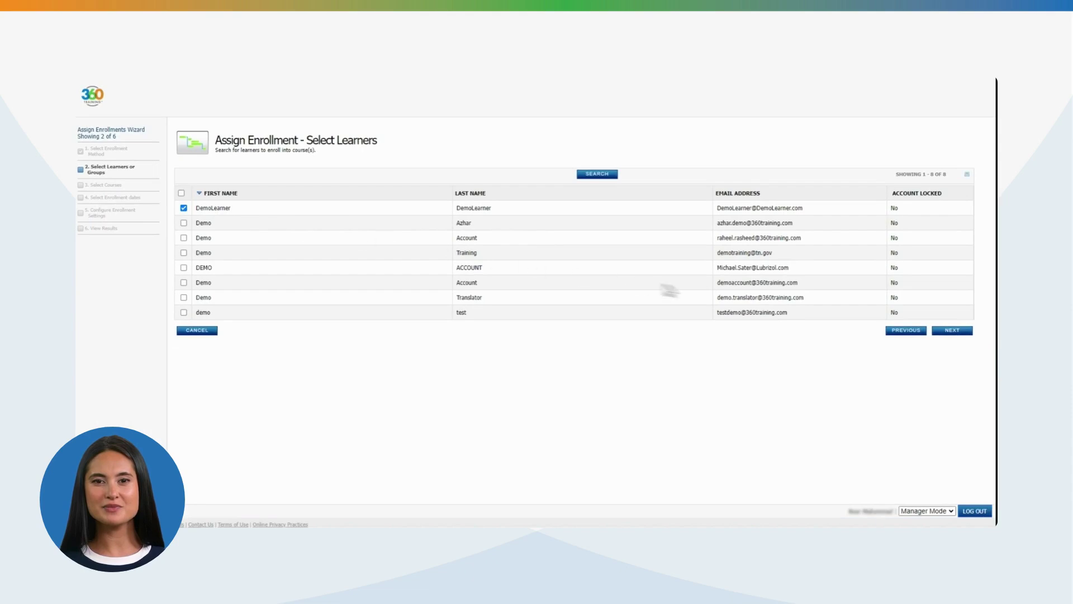
Search courses for 'Learn2Serve', select the first Learn2Serve Florida course, and advance to Assignment Options
{"action": "left_click", "coordinate": [950, 330]}
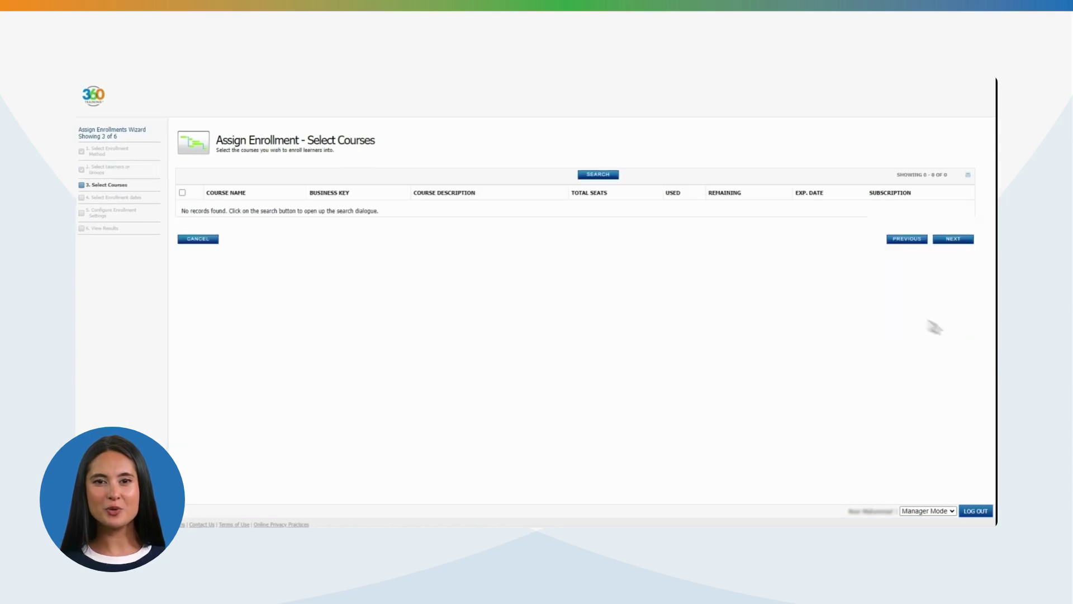
{"action": "left_click", "coordinate": [595, 177]}
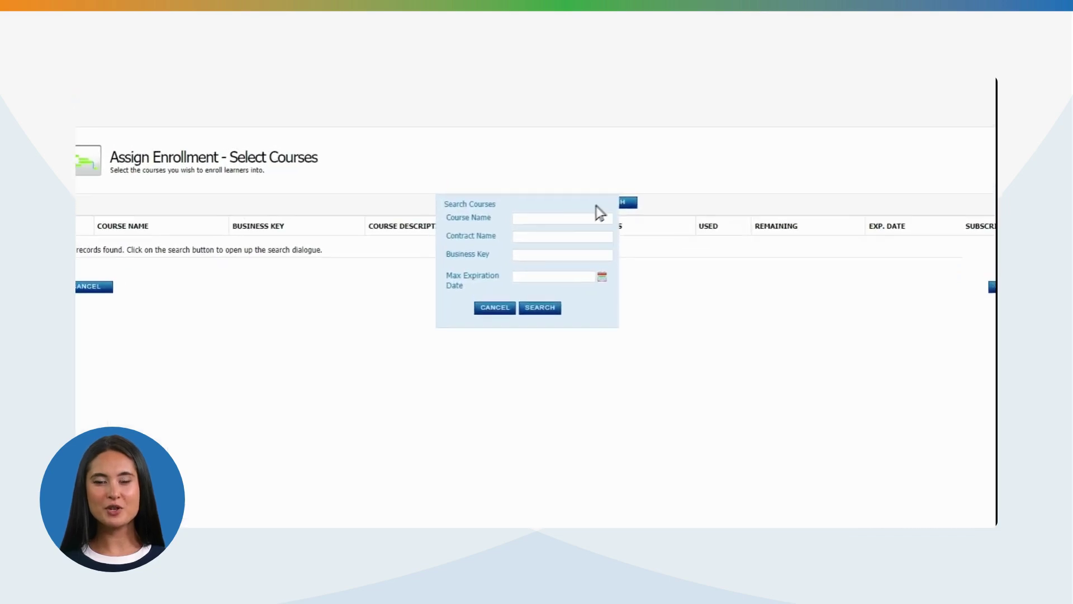
{"action": "left_click", "coordinate": [562, 186]}
{"action": "type", "text": "Learn2Serve"}
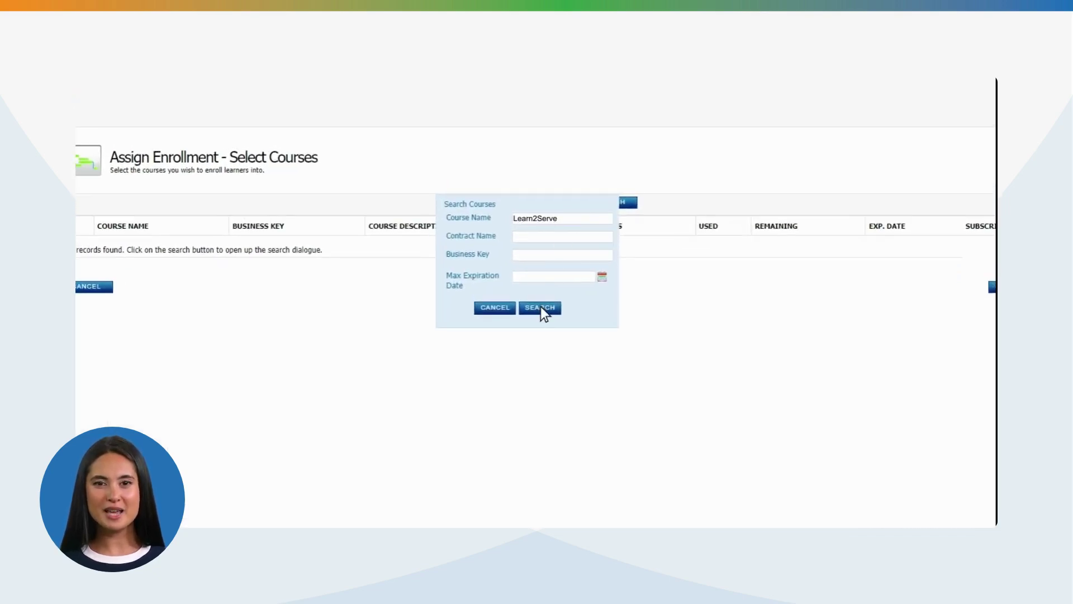
{"action": "left_click", "coordinate": [541, 307]}
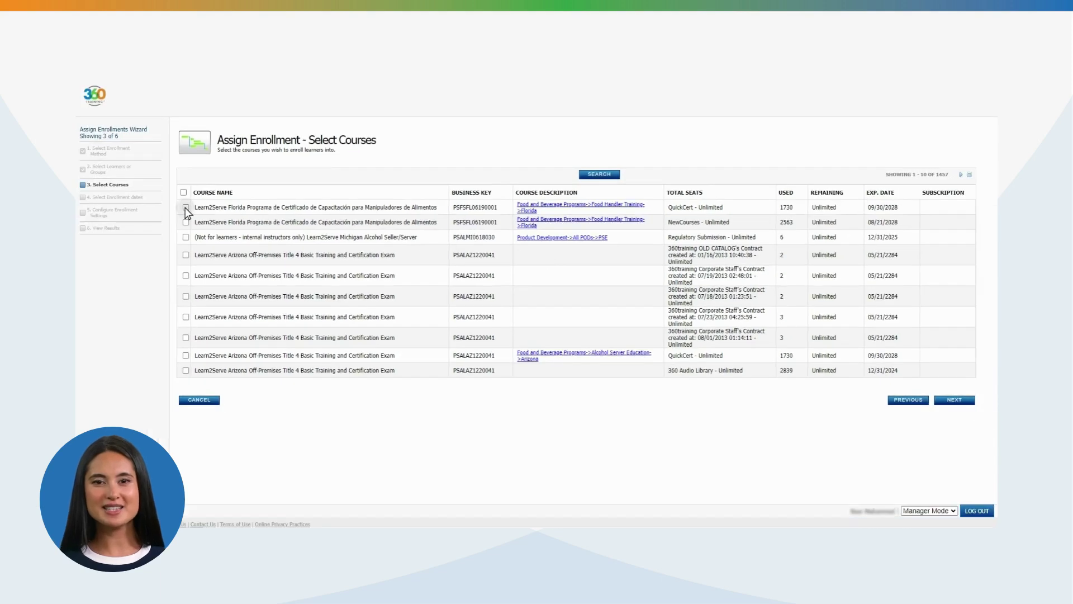
{"action": "left_click", "coordinate": [185, 207]}
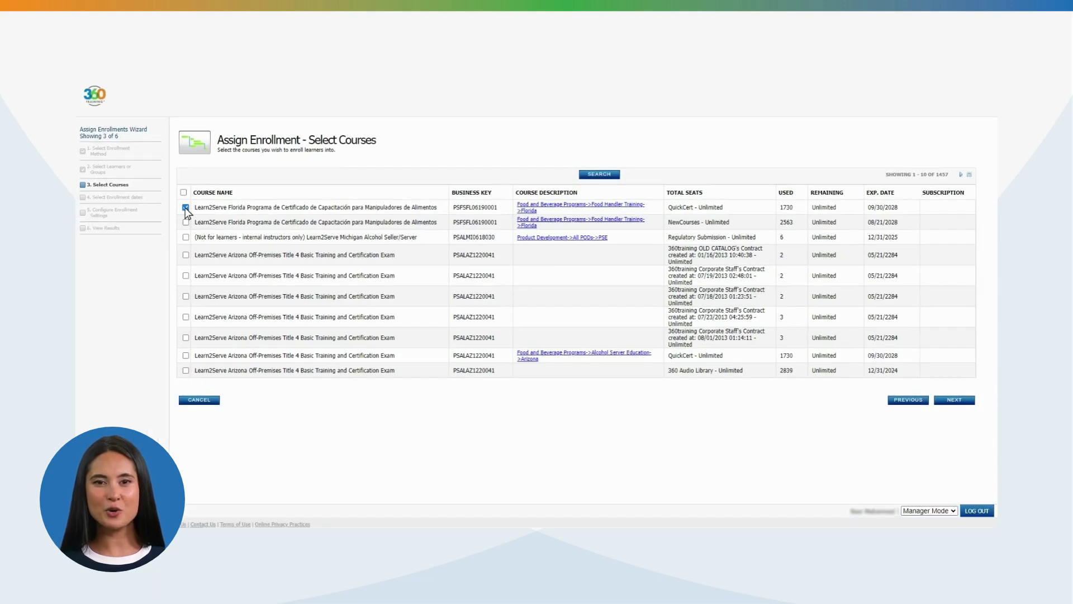
{"action": "left_click", "coordinate": [955, 400]}
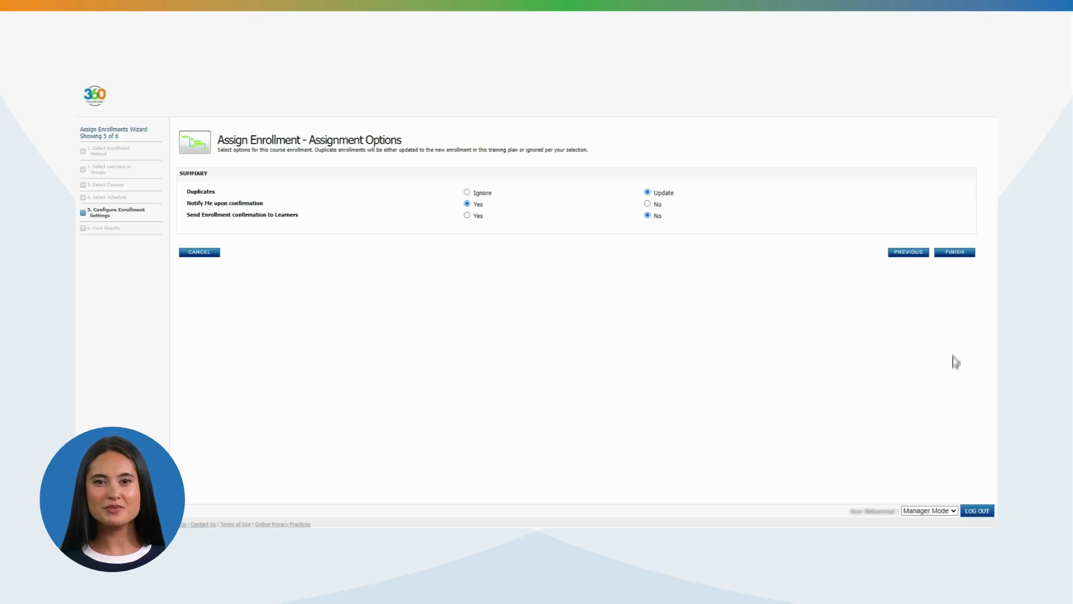
Finish the course enrollment wizard
{"action": "left_click", "coordinate": [955, 253]}
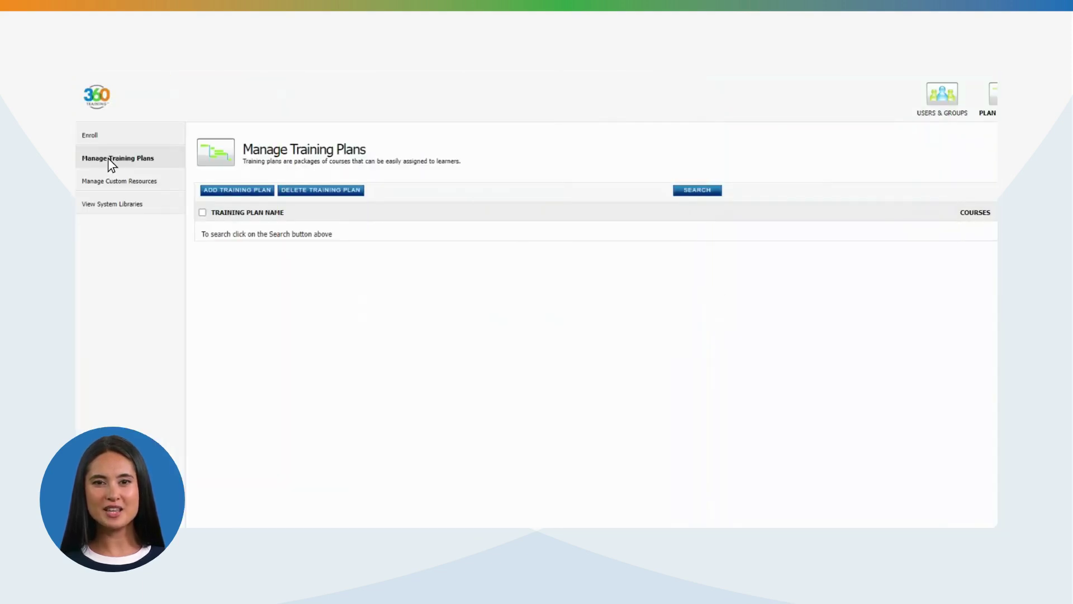
Start creating a new training plan with Add Training Plan
{"action": "left_click", "coordinate": [241, 191]}
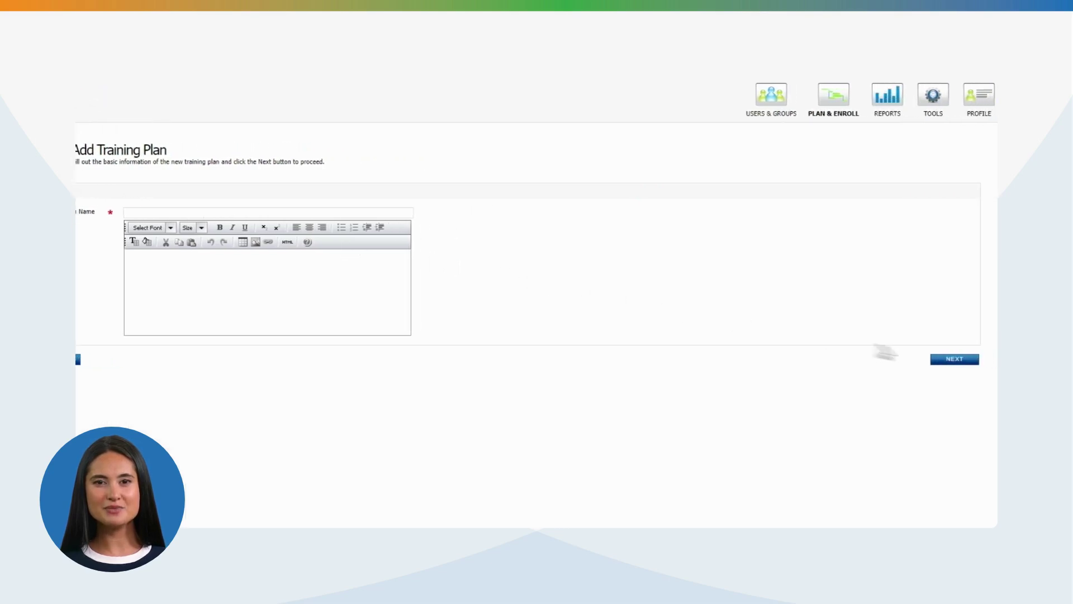
Search all courses and tick the Learn2Serve Florida food-handler course for the plan
{"action": "left_click", "coordinate": [953, 359]}
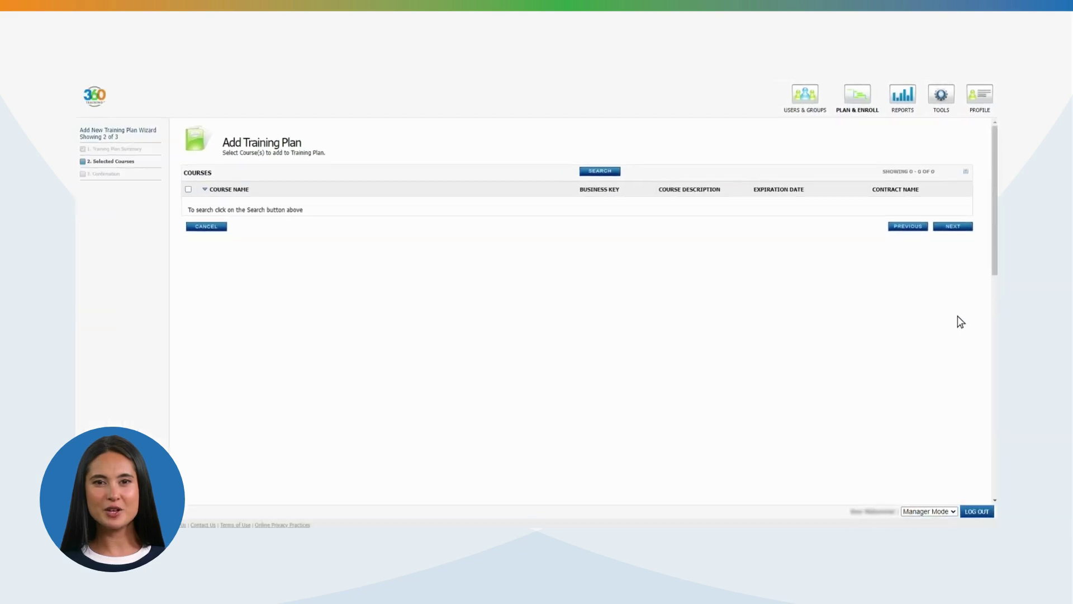
{"action": "left_click", "coordinate": [600, 171]}
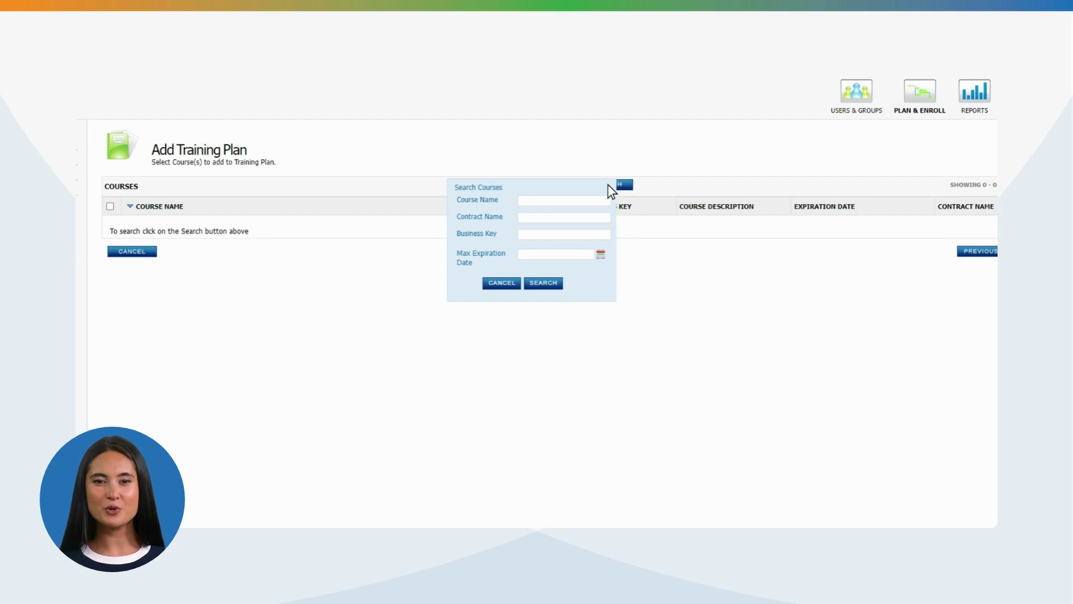
{"action": "left_click", "coordinate": [545, 284]}
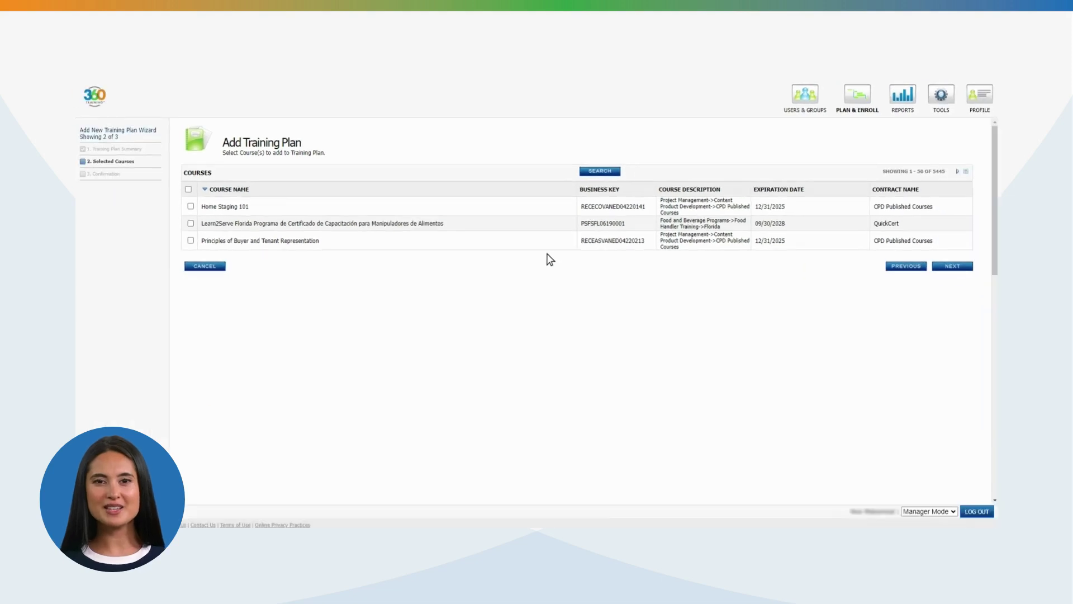
{"action": "left_click", "coordinate": [190, 223]}
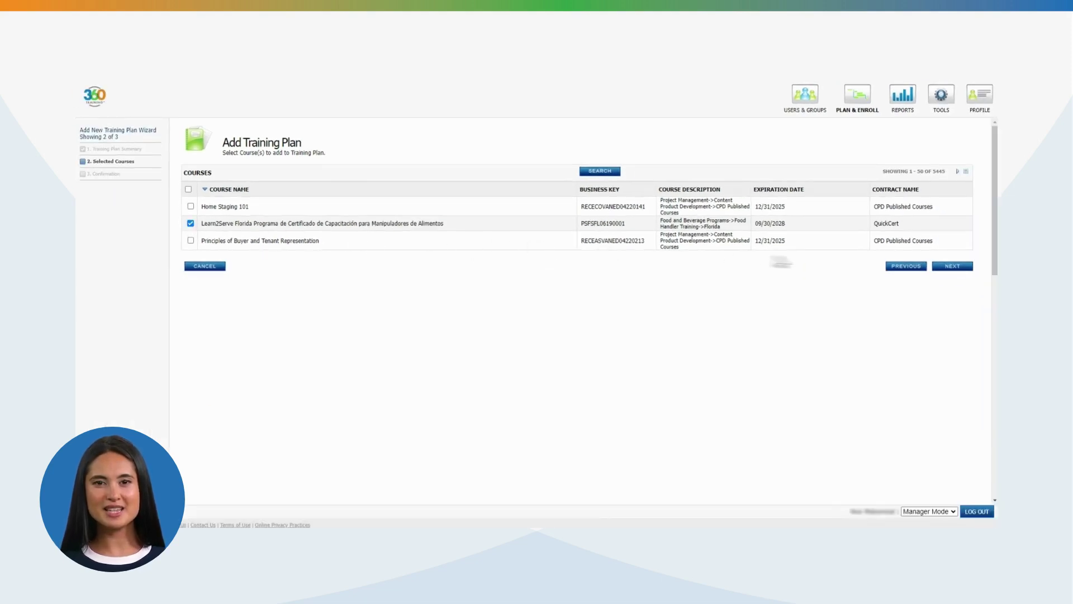
Save the DEMO TRAINING plan and launch the Assign Training Plan wizard from the Enroll page
{"action": "left_click", "coordinate": [953, 267]}
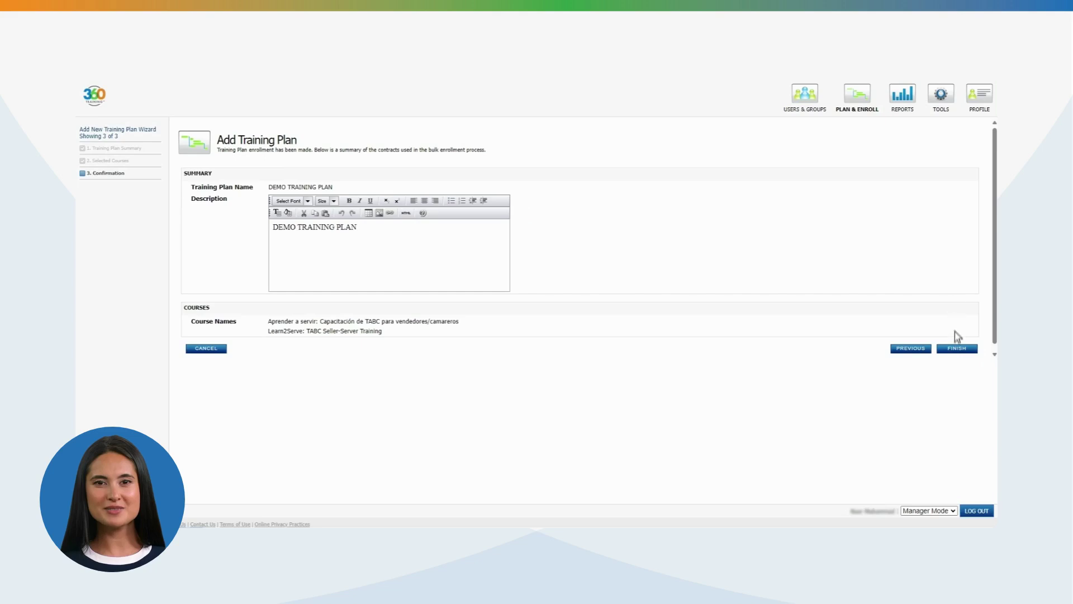
{"action": "left_click", "coordinate": [956, 348]}
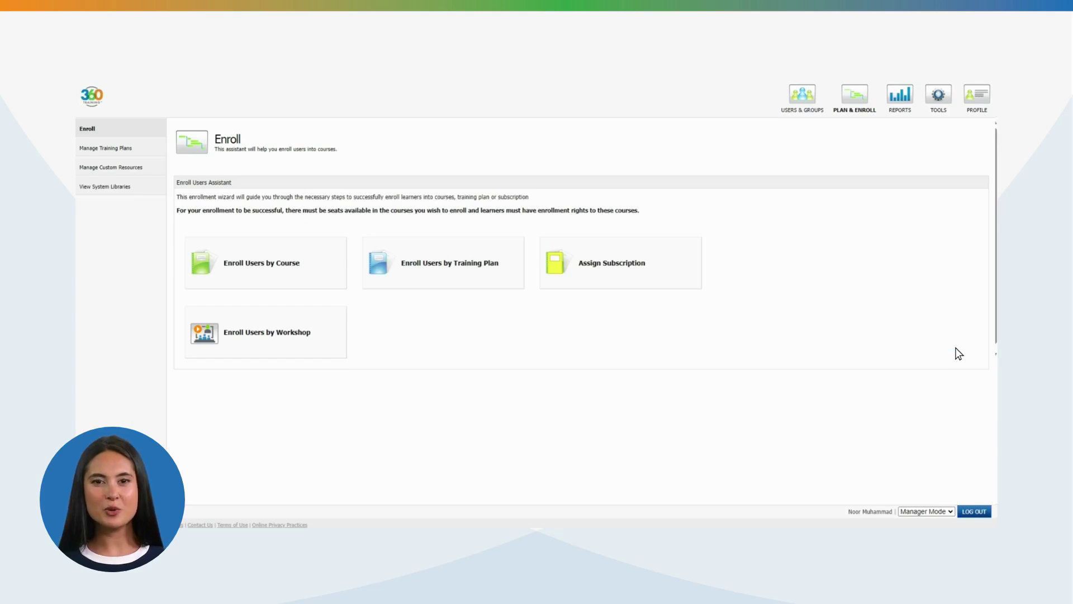
{"action": "left_click", "coordinate": [99, 148]}
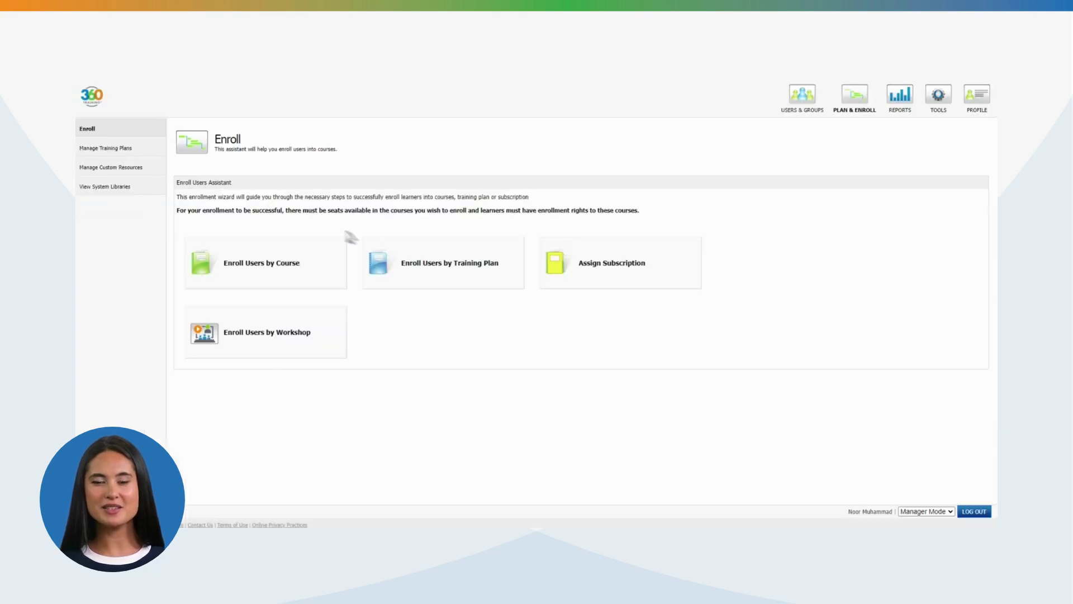
{"action": "left_click", "coordinate": [443, 268]}
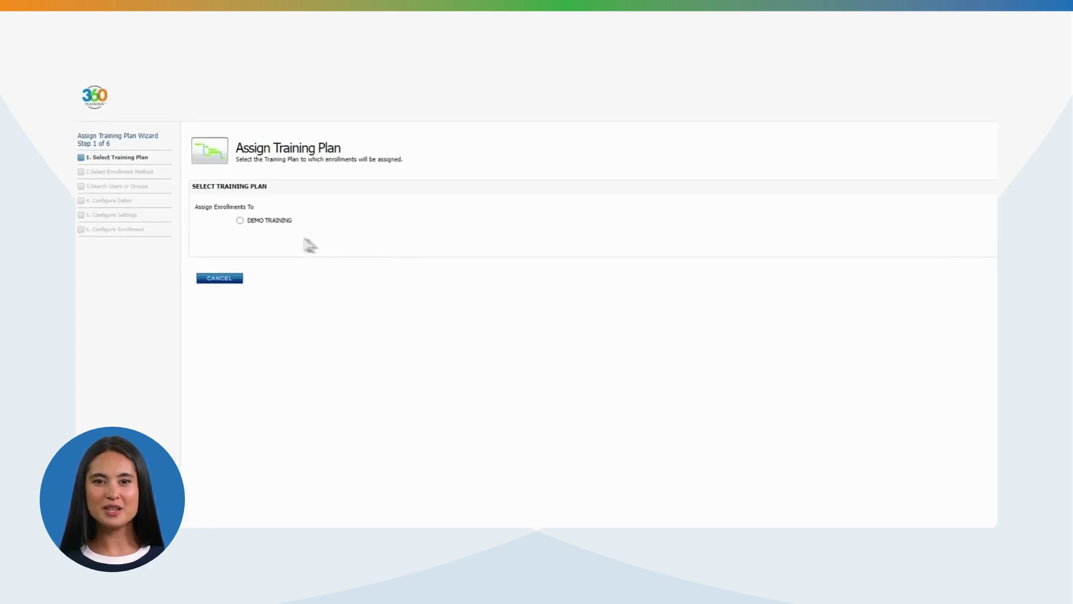
Assign DEMO TRAINING by organization group to the selected learner, advancing to enrollment duration
{"action": "left_click", "coordinate": [221, 203]}
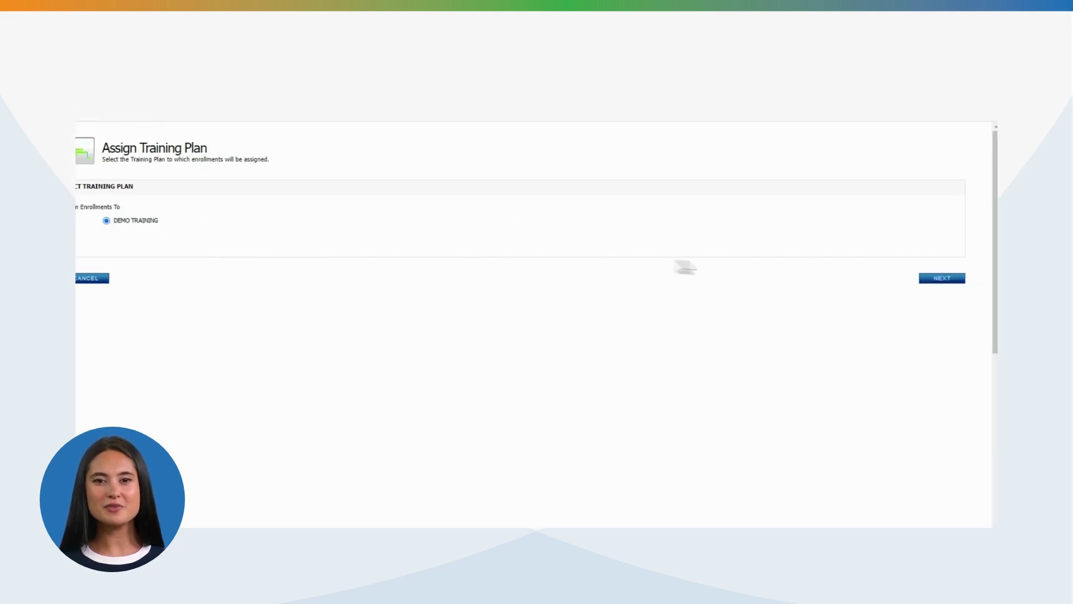
{"action": "left_click", "coordinate": [940, 284]}
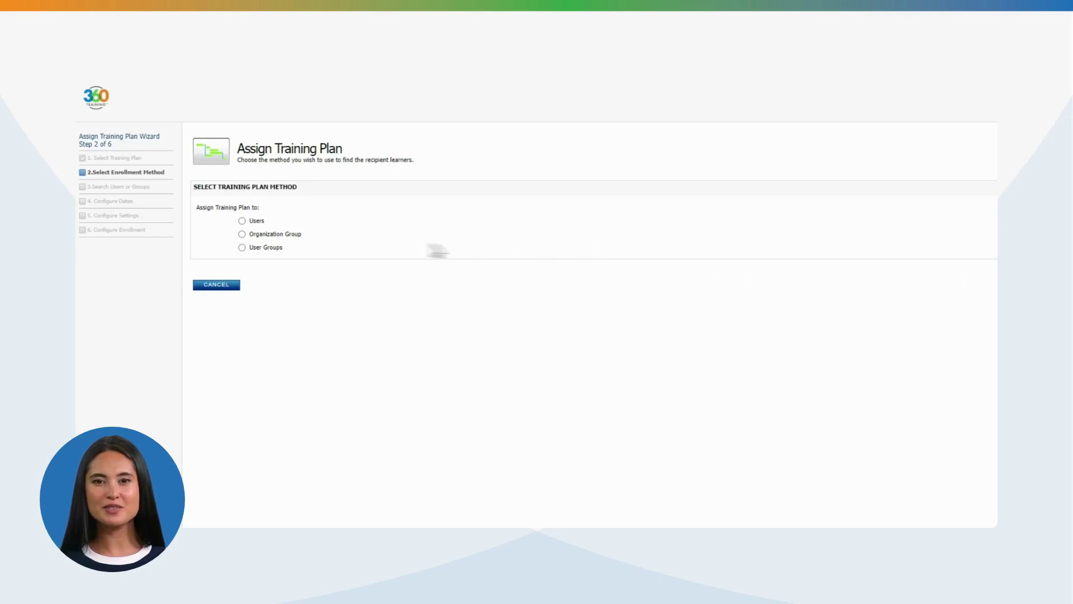
{"action": "left_click", "coordinate": [242, 234]}
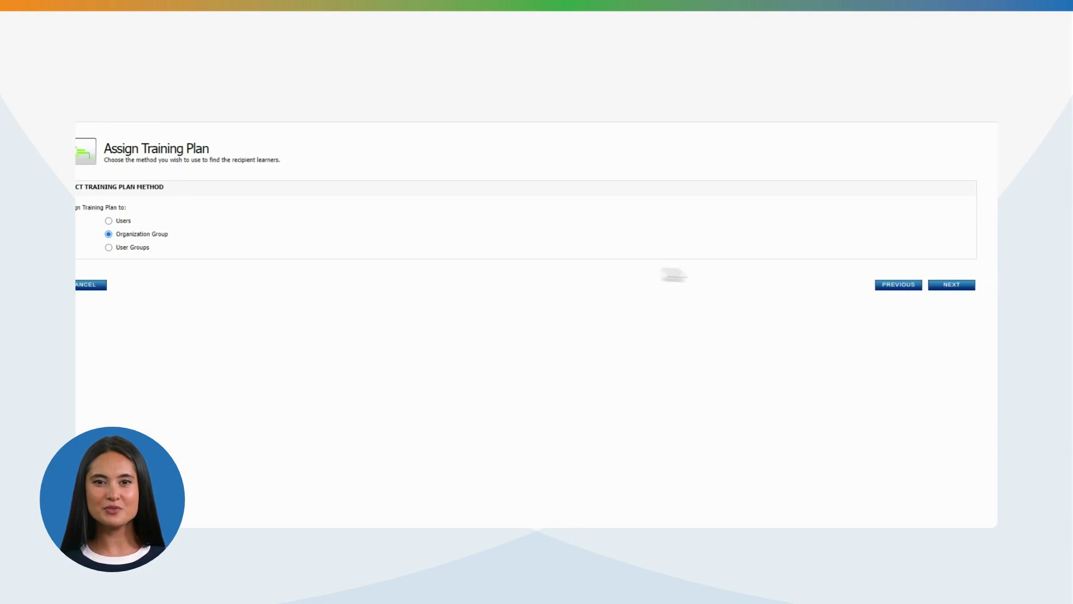
{"action": "left_click", "coordinate": [954, 286]}
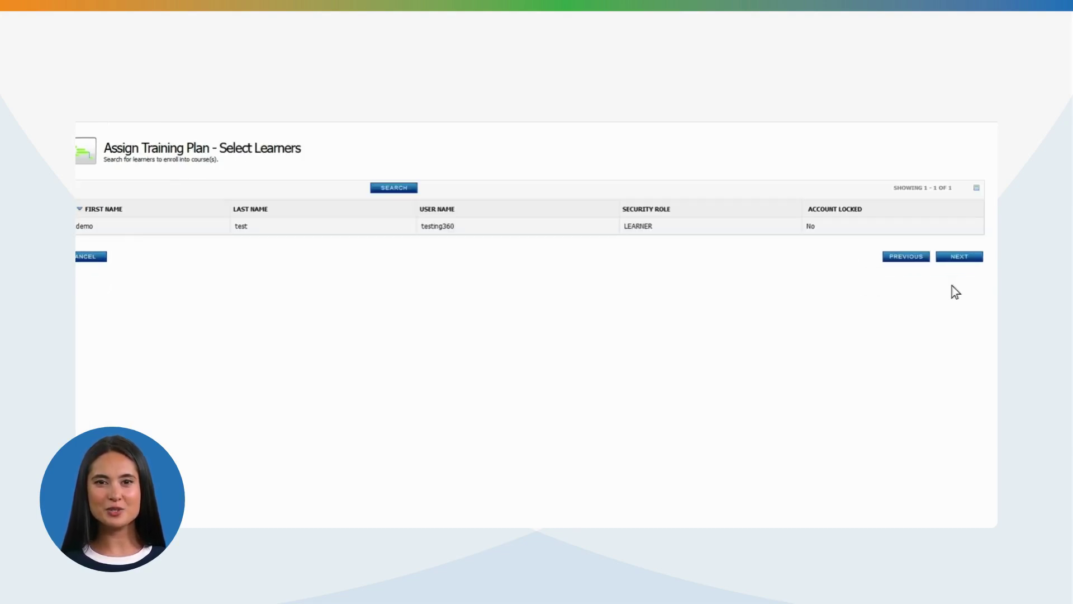
{"action": "left_click", "coordinate": [195, 226]}
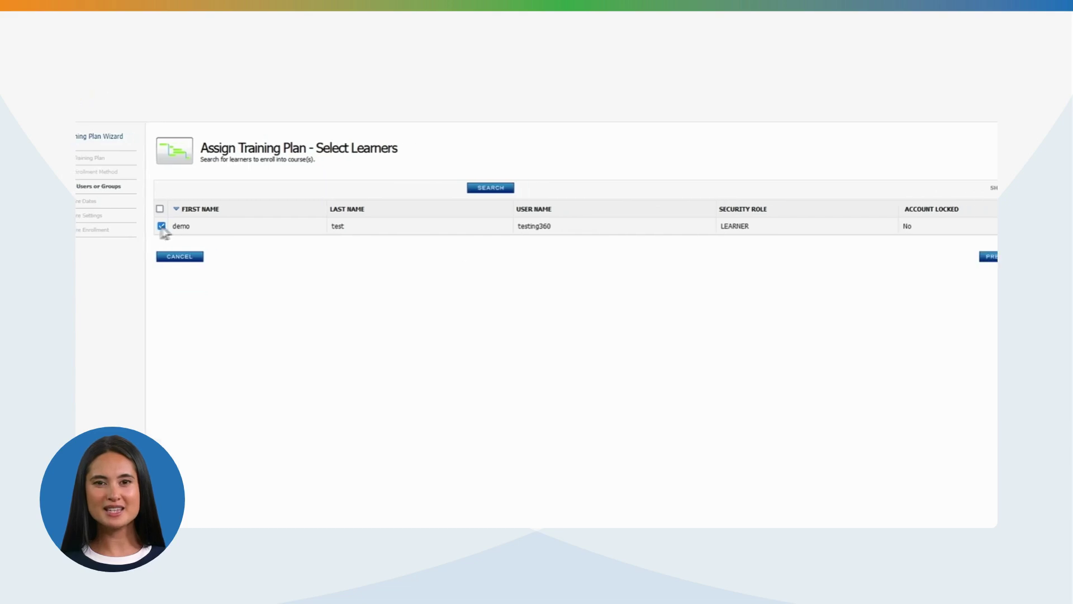
{"action": "left_click", "coordinate": [958, 258]}
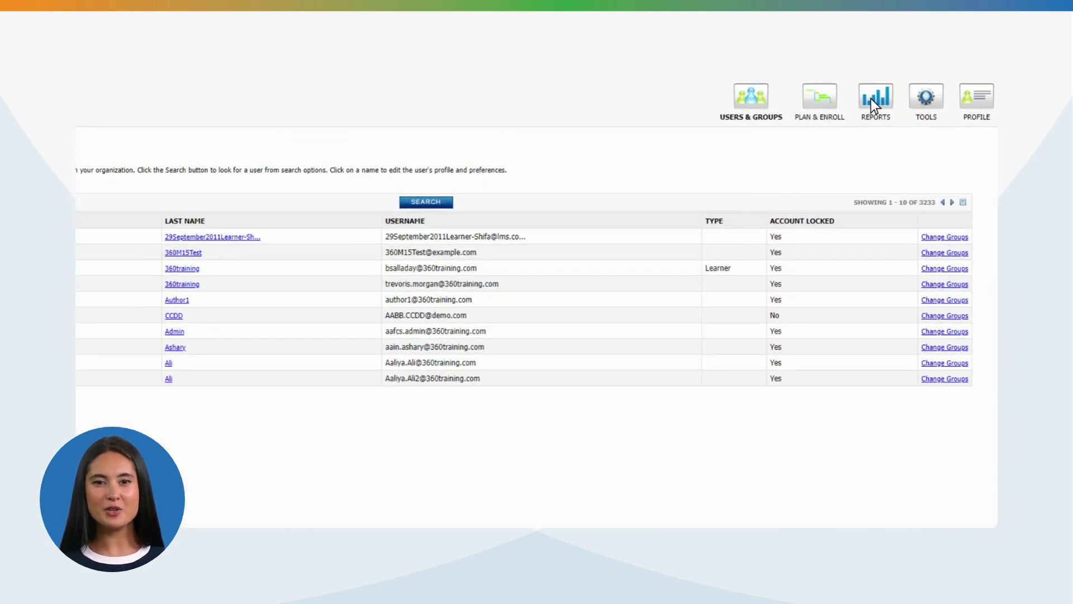
Filter the Report Center's report list to the Performance category
{"action": "left_click", "coordinate": [871, 99]}
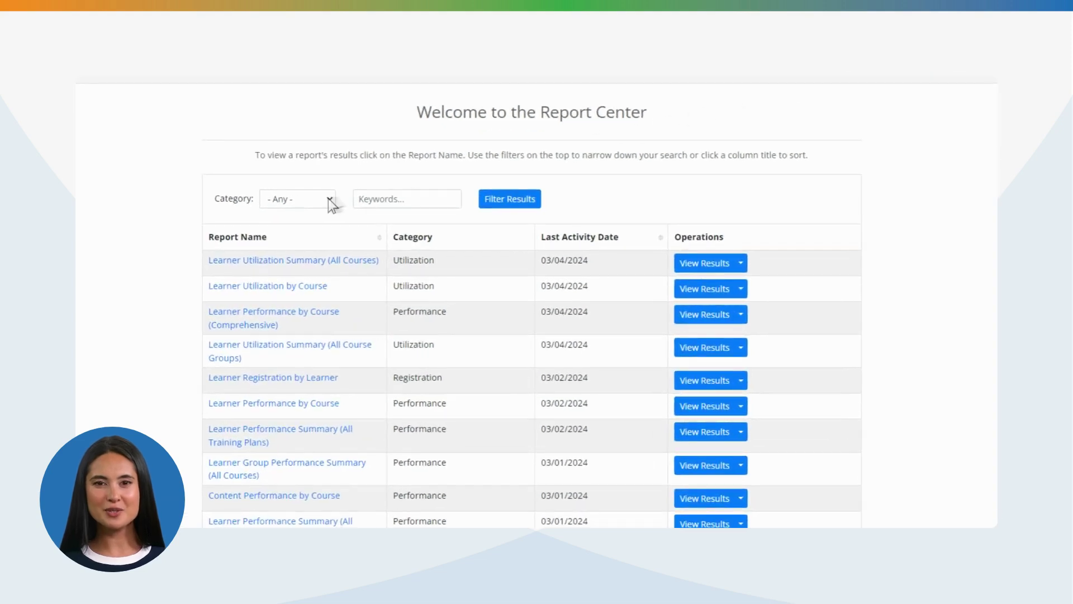
{"action": "left_click", "coordinate": [329, 200]}
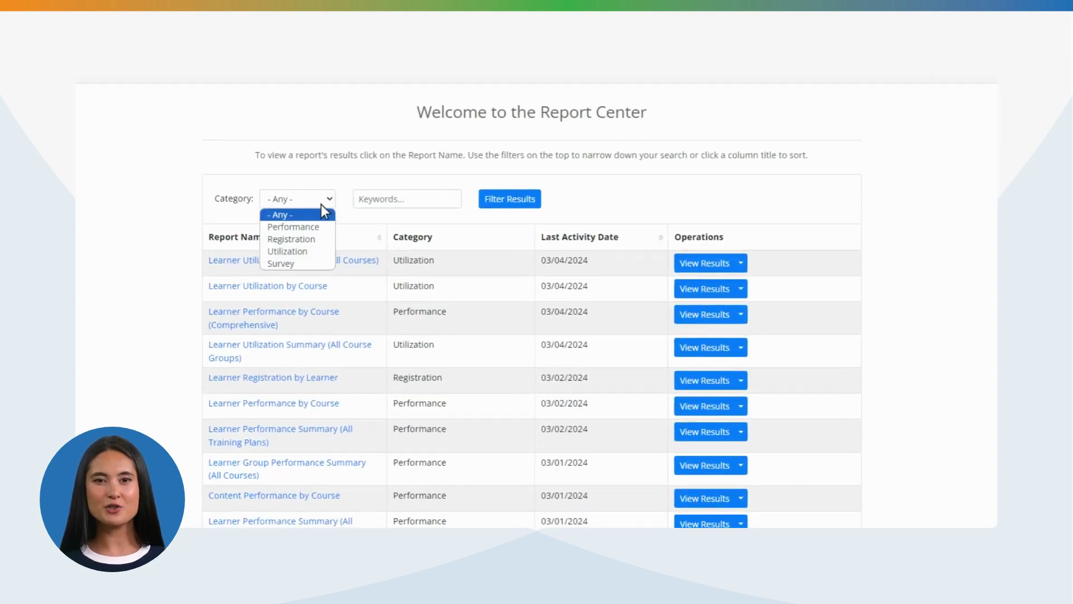
{"action": "left_click", "coordinate": [297, 225]}
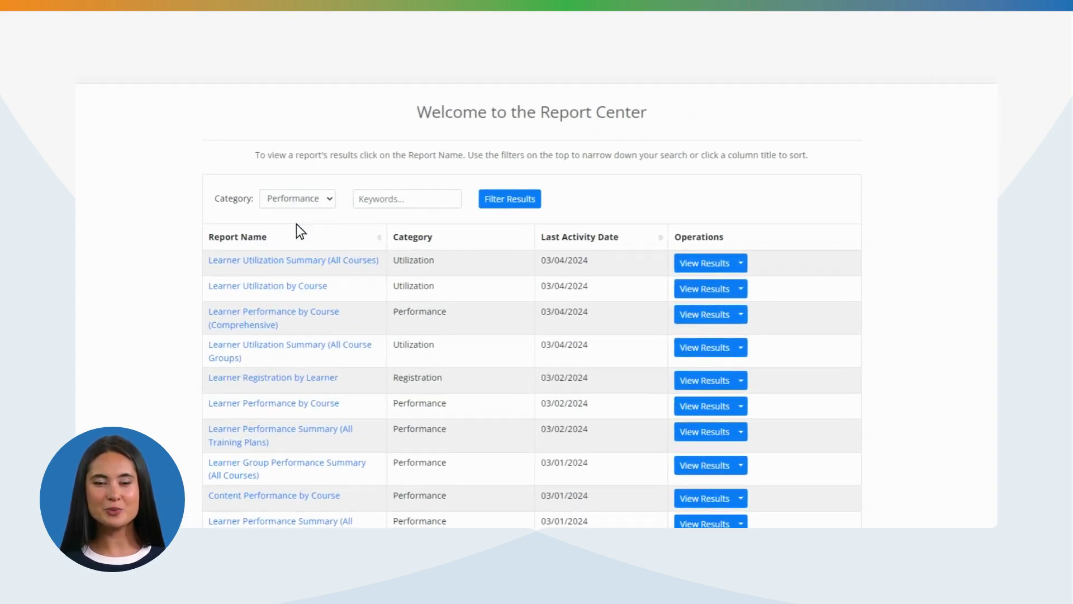
{"action": "left_click", "coordinate": [509, 200]}
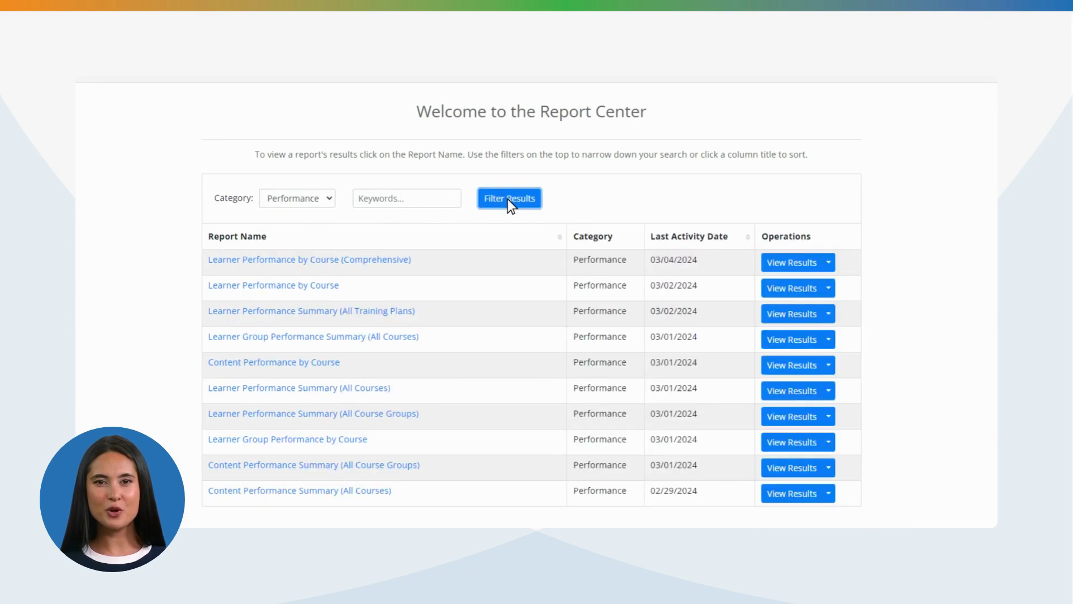
Run the Learner Performance by Course (Comprehensive) report for the chosen date range
{"action": "left_click", "coordinate": [317, 259]}
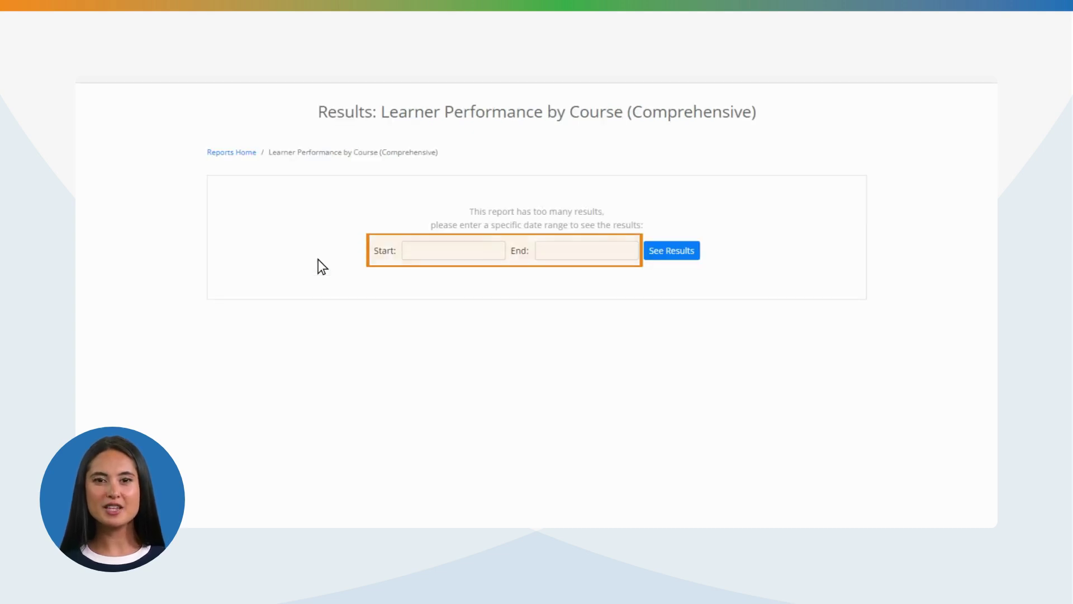
{"action": "left_click", "coordinate": [669, 250]}
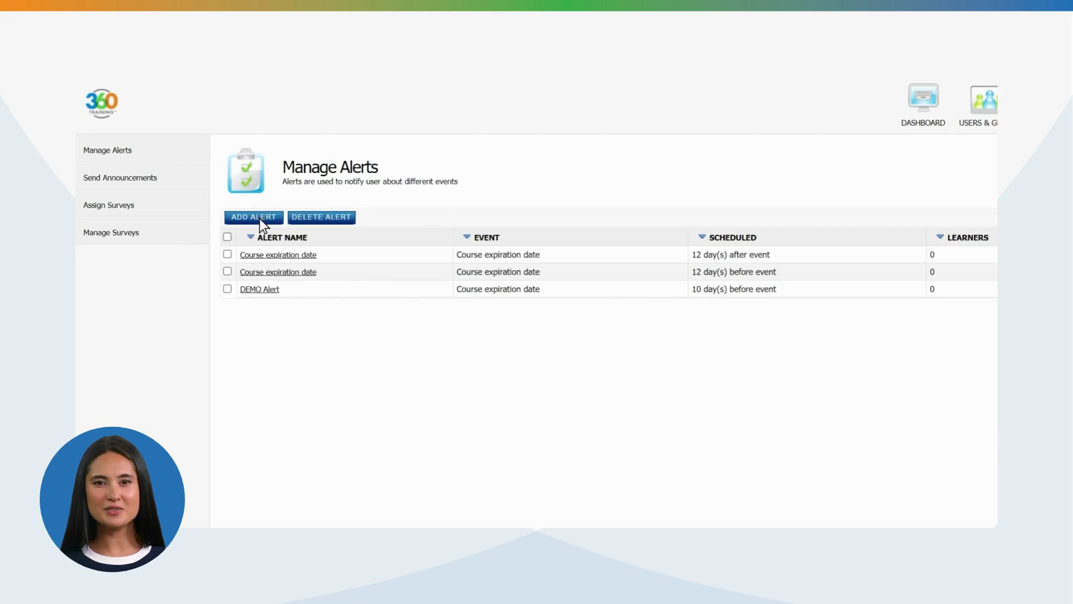
Start a new alert triggered by Course expiration date and review the before/after timing options
{"action": "left_click", "coordinate": [260, 218]}
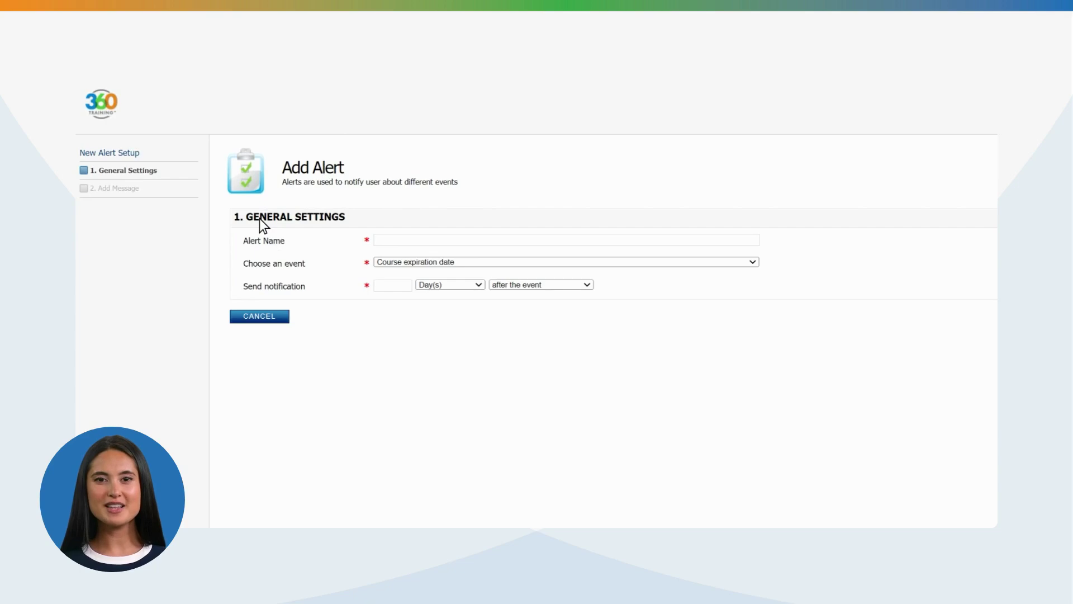
{"action": "left_click", "coordinate": [753, 262]}
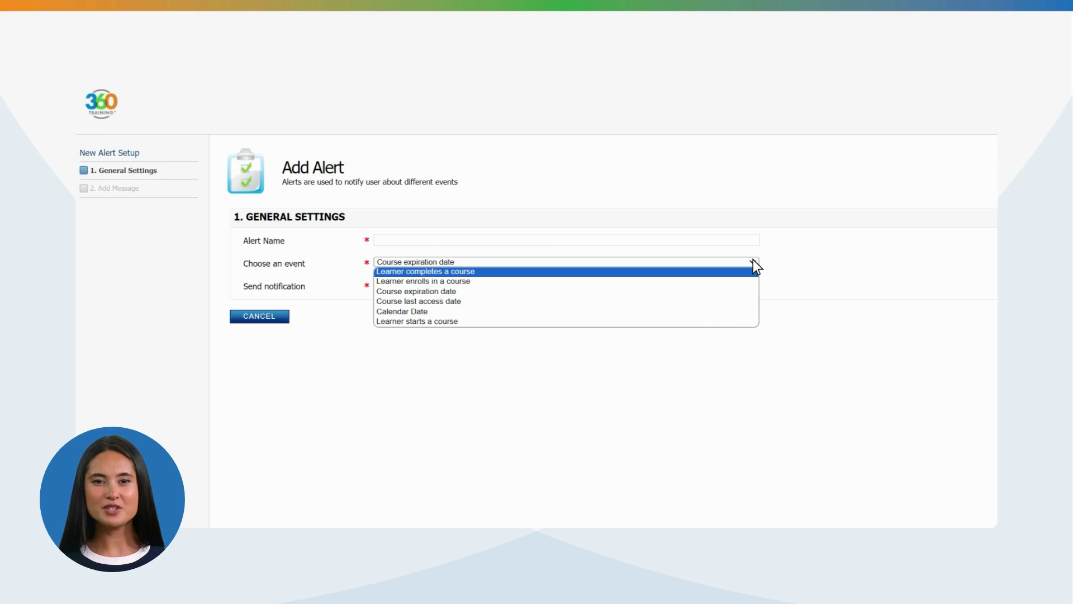
{"action": "left_click", "coordinate": [753, 260]}
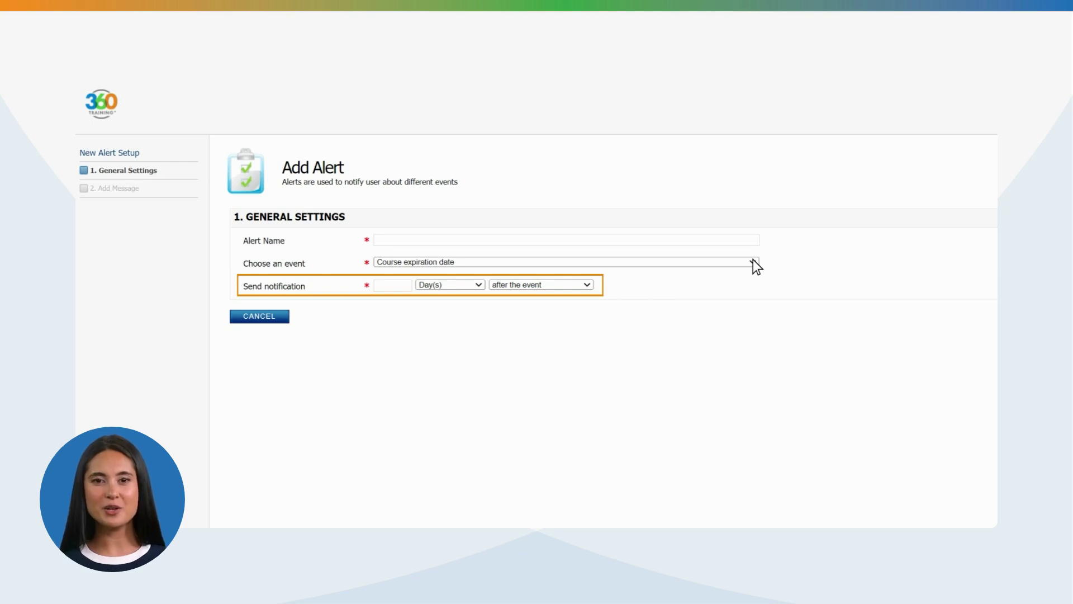
{"action": "left_click", "coordinate": [586, 283]}
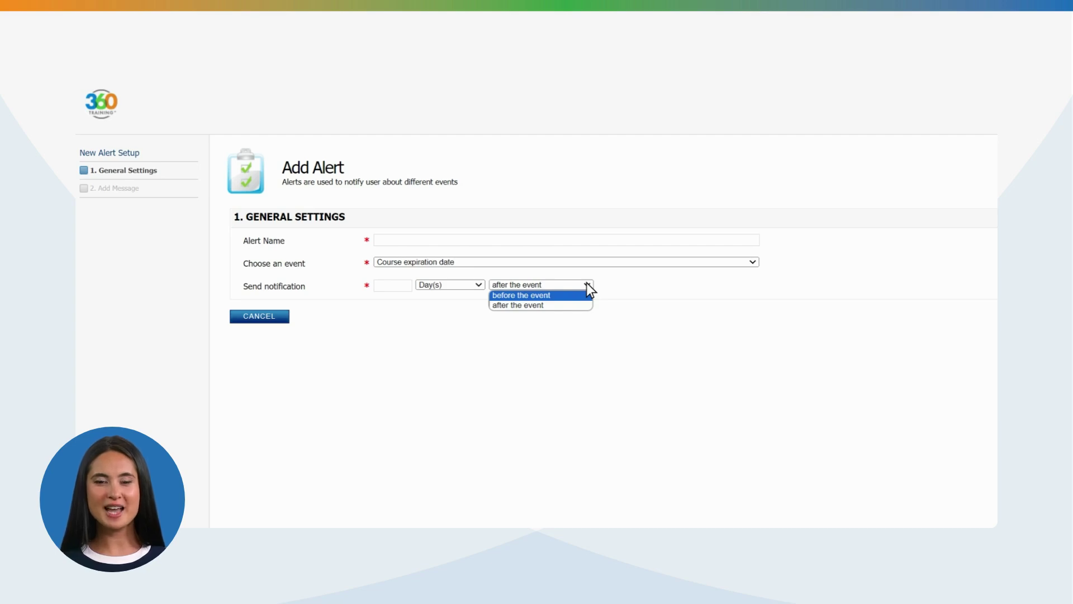
Keep the alert timed after the event and have it email learners and notify them in the LMS
{"action": "left_click", "coordinate": [586, 283]}
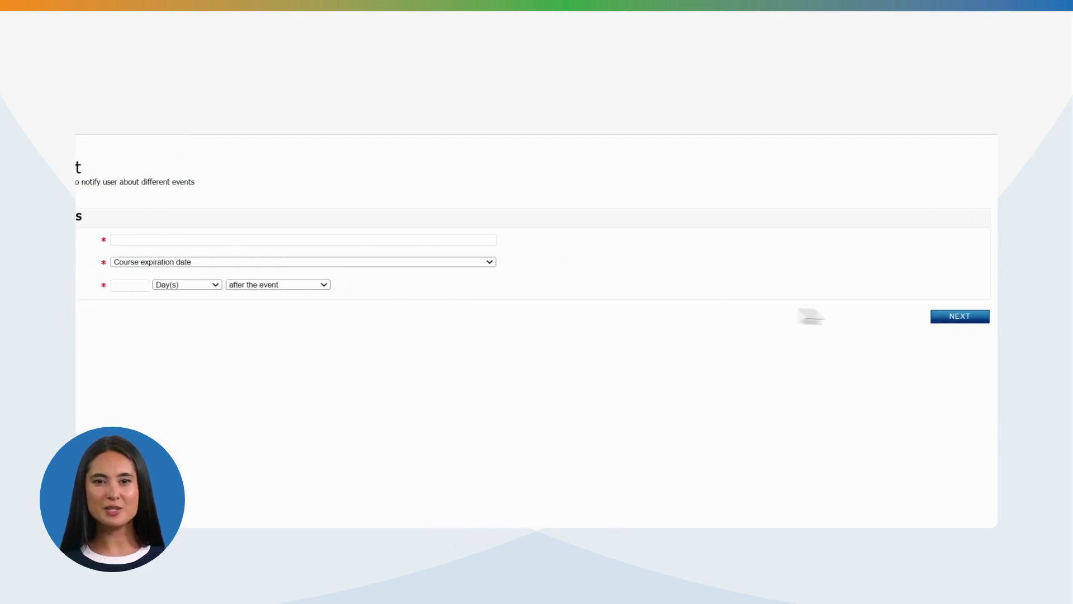
{"action": "left_click", "coordinate": [956, 317]}
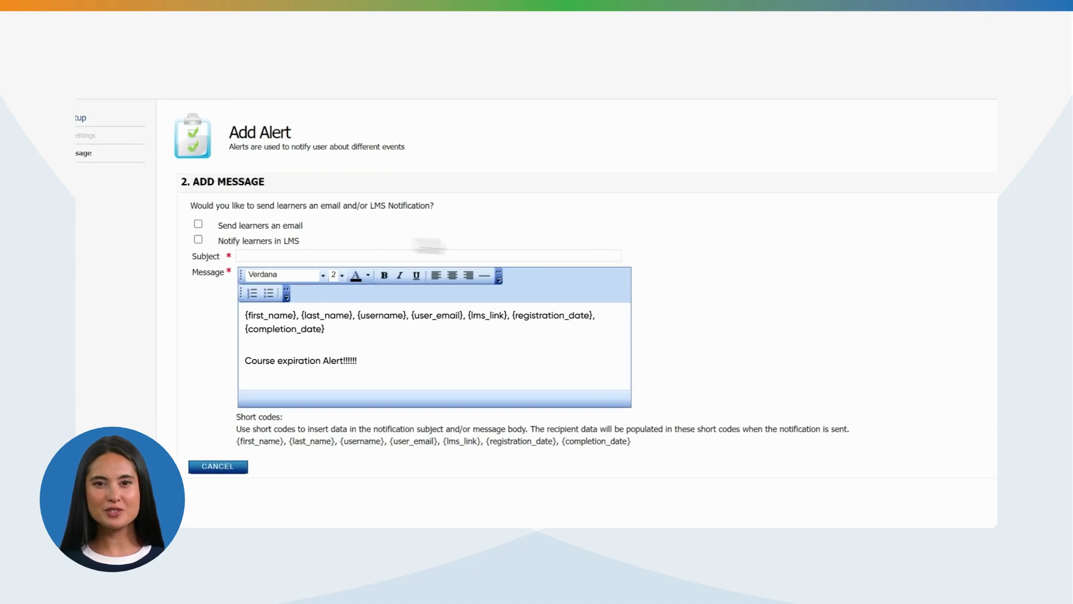
{"action": "left_click", "coordinate": [198, 225]}
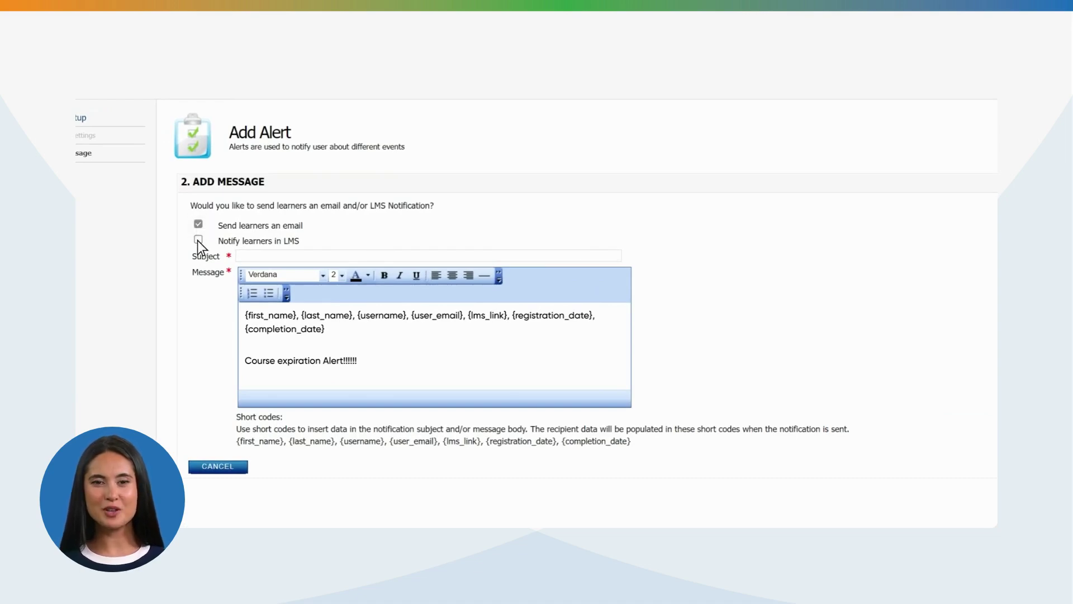
{"action": "left_click", "coordinate": [198, 239]}
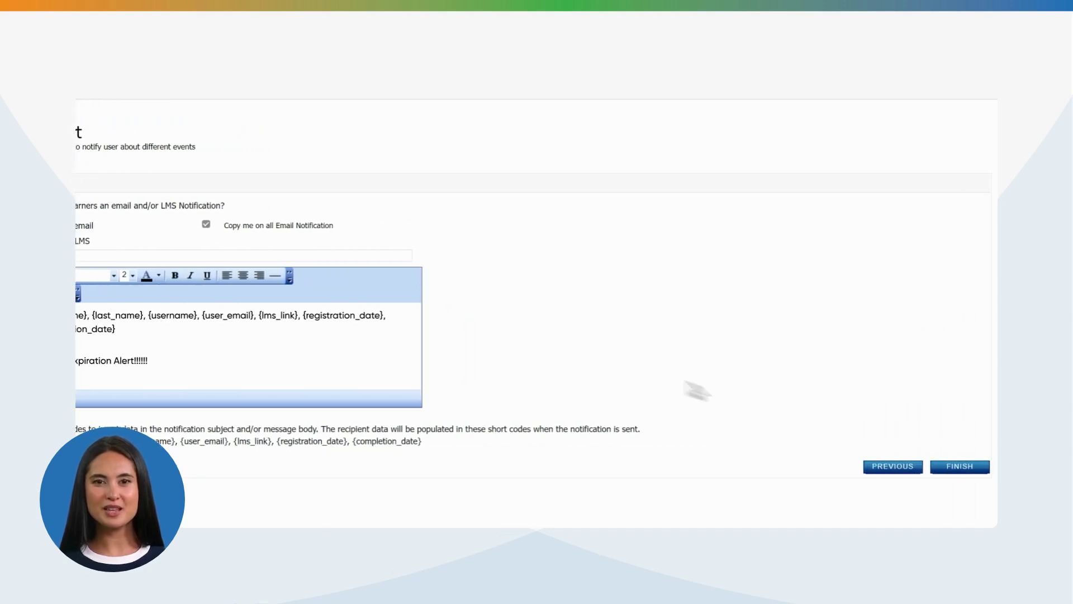
Finish the new alert, then begin adding courses to the existing Course expiration date alert
{"action": "left_click", "coordinate": [957, 467]}
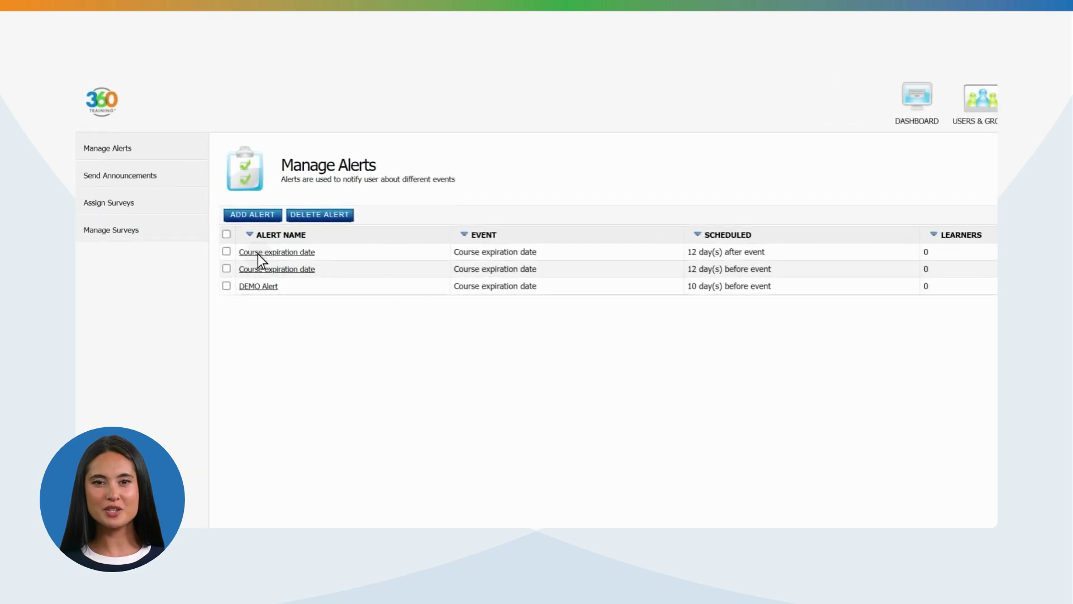
{"action": "left_click", "coordinate": [257, 254]}
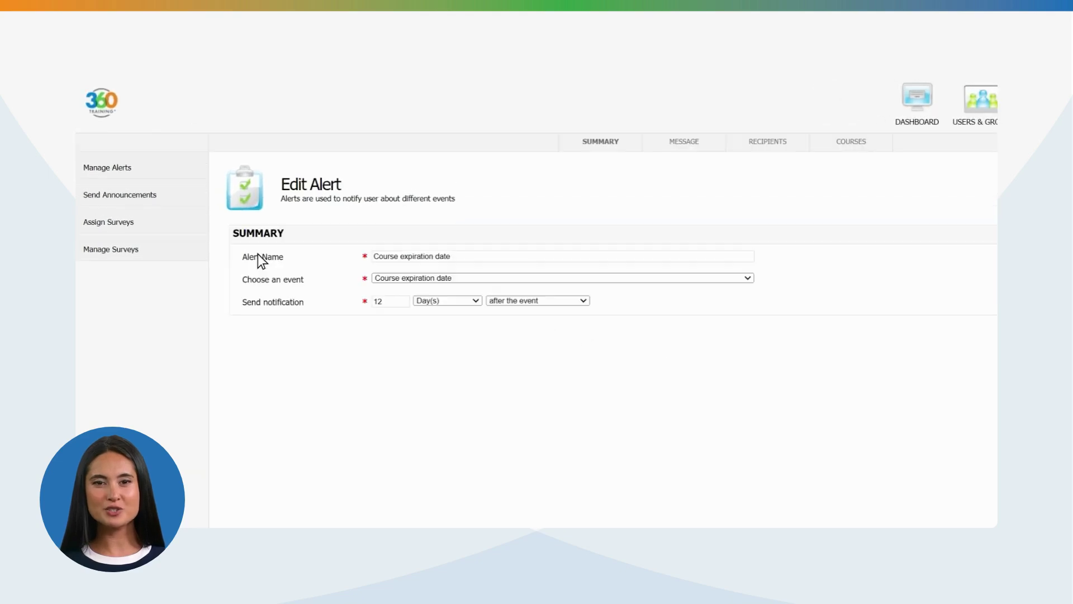
{"action": "left_click", "coordinate": [850, 143]}
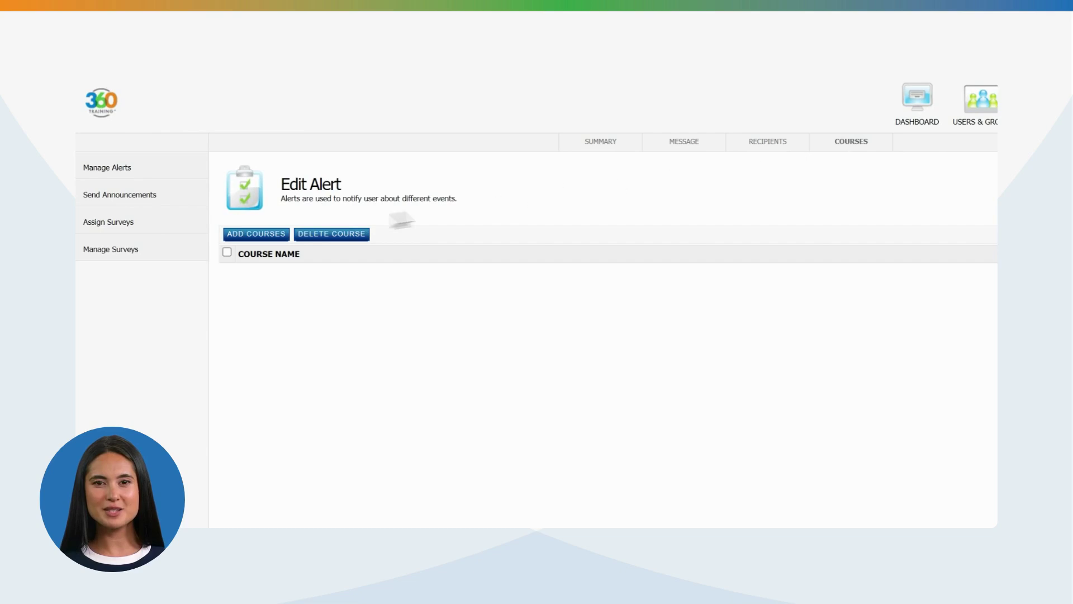
{"action": "left_click", "coordinate": [257, 234]}
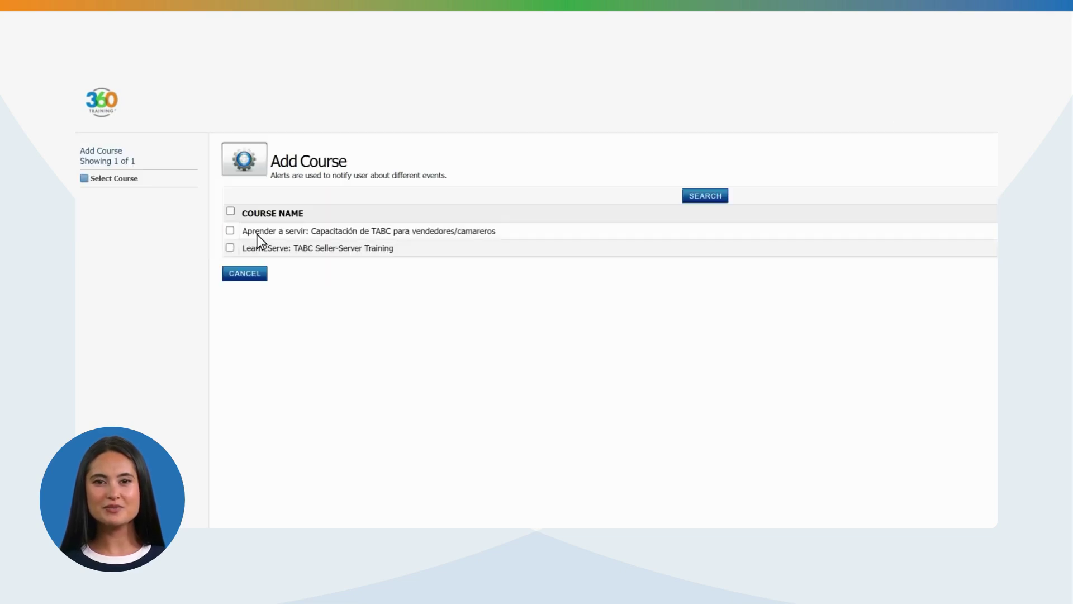